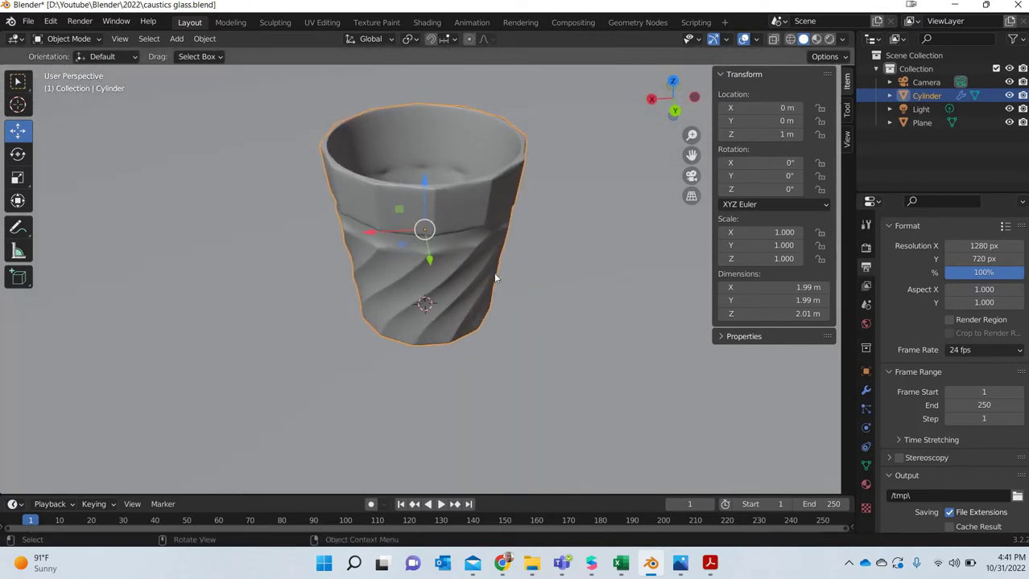
- Look at the finished glass through the camera in rendered shading
key(KP_0)
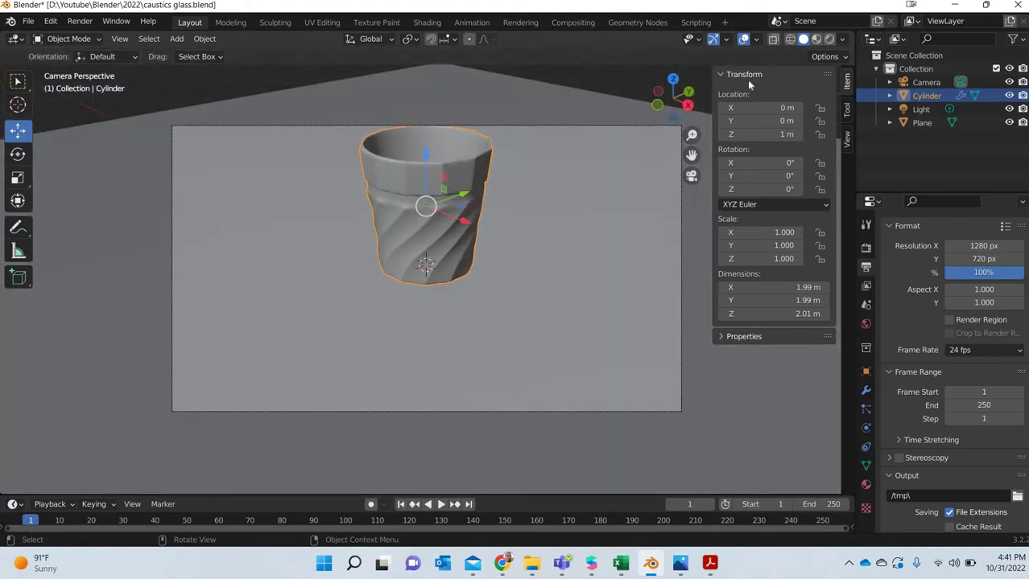
key(z)
key(8)
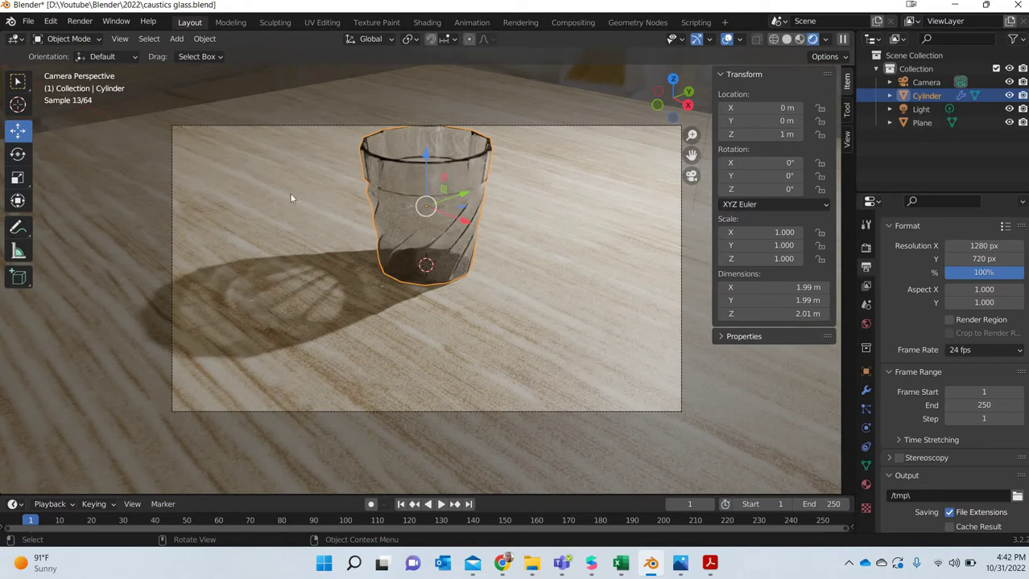
- Start a new file, saving the changes to caustics glass.blend
click(27, 21)
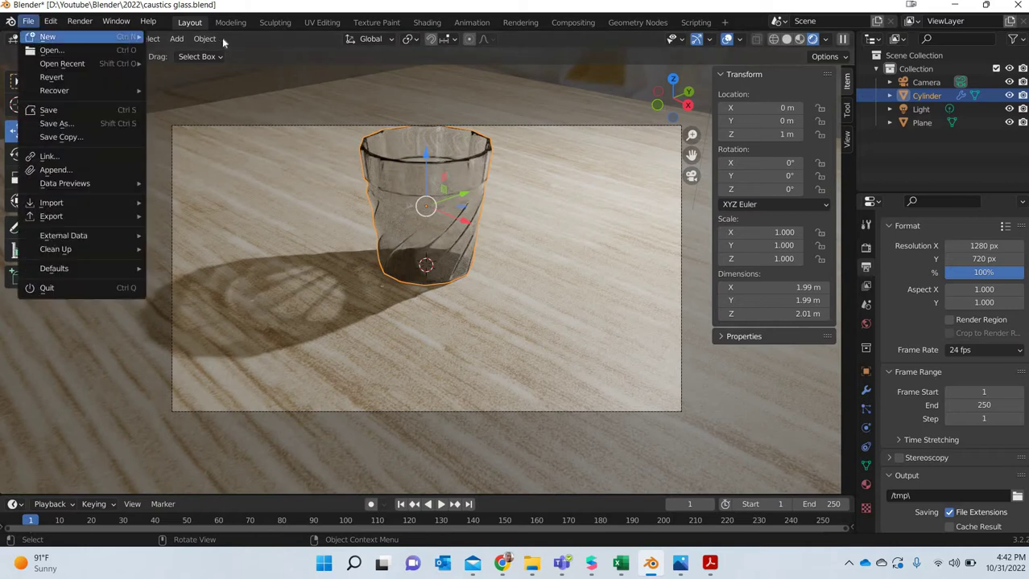
mouse_move(223, 38)
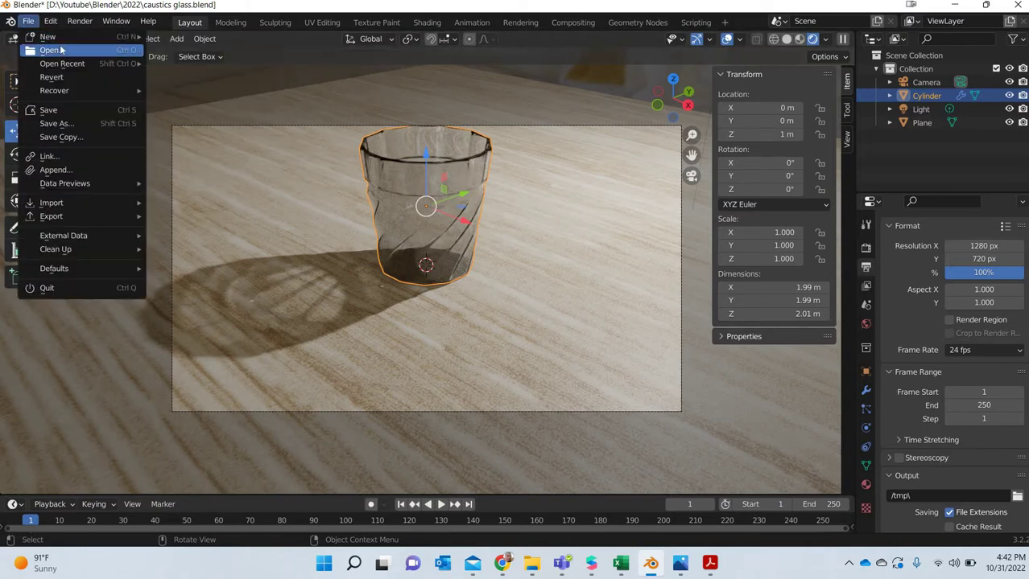
mouse_move(49, 37)
click(201, 38)
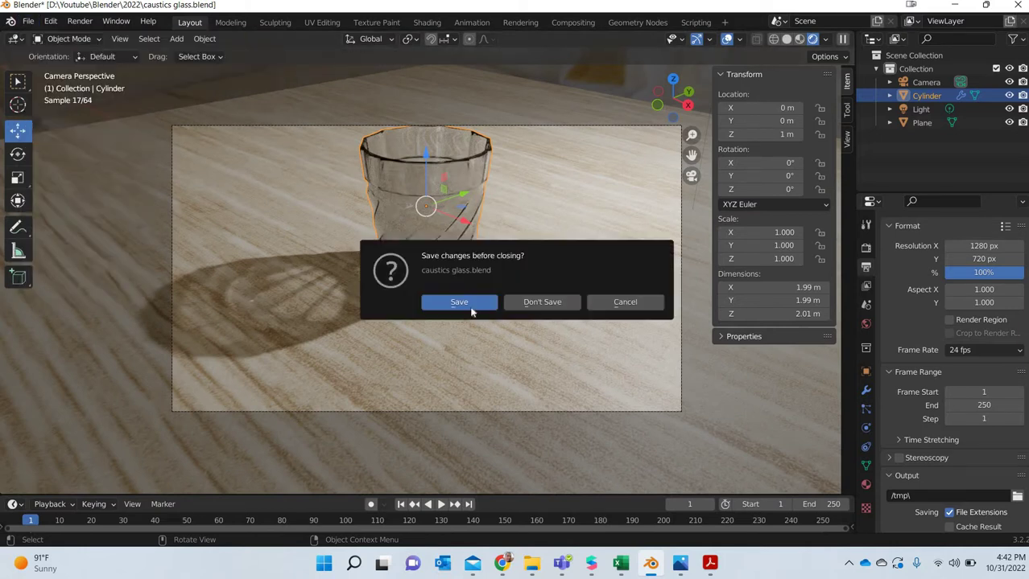
click(471, 303)
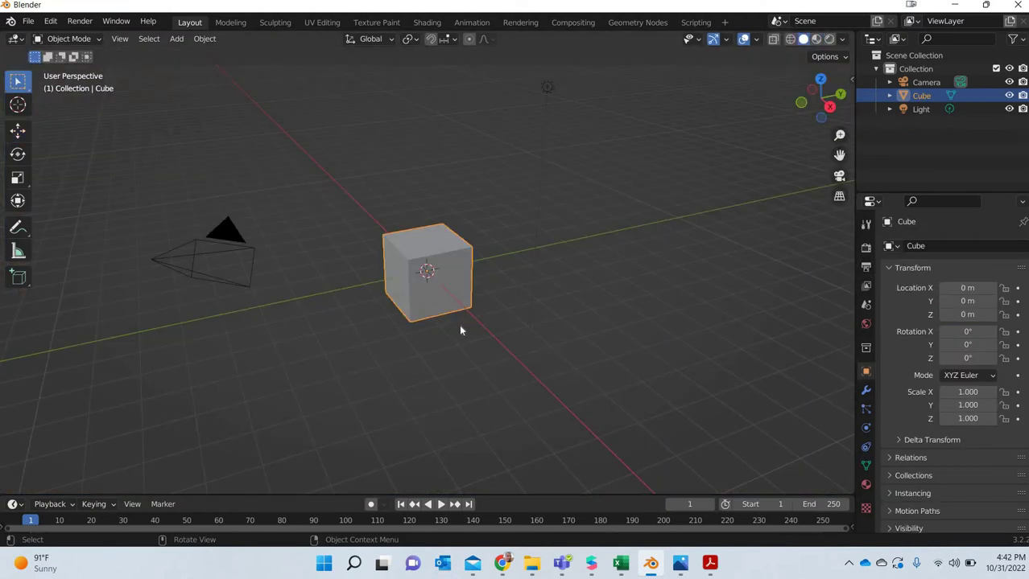
- Delete the default cube and add a mesh cylinder with 12 vertices at the origin
key(Delete)
click(178, 40)
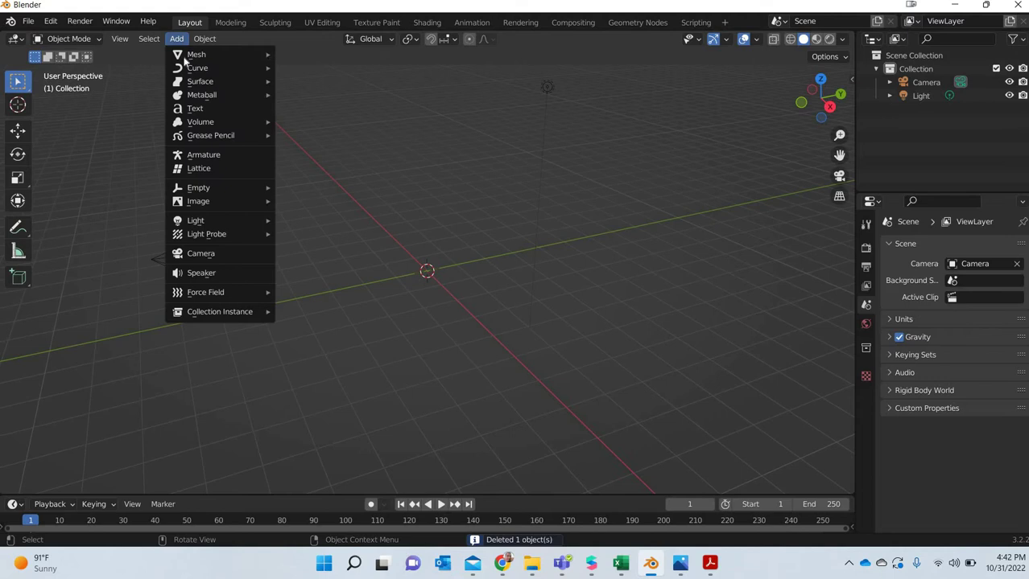
mouse_move(187, 54)
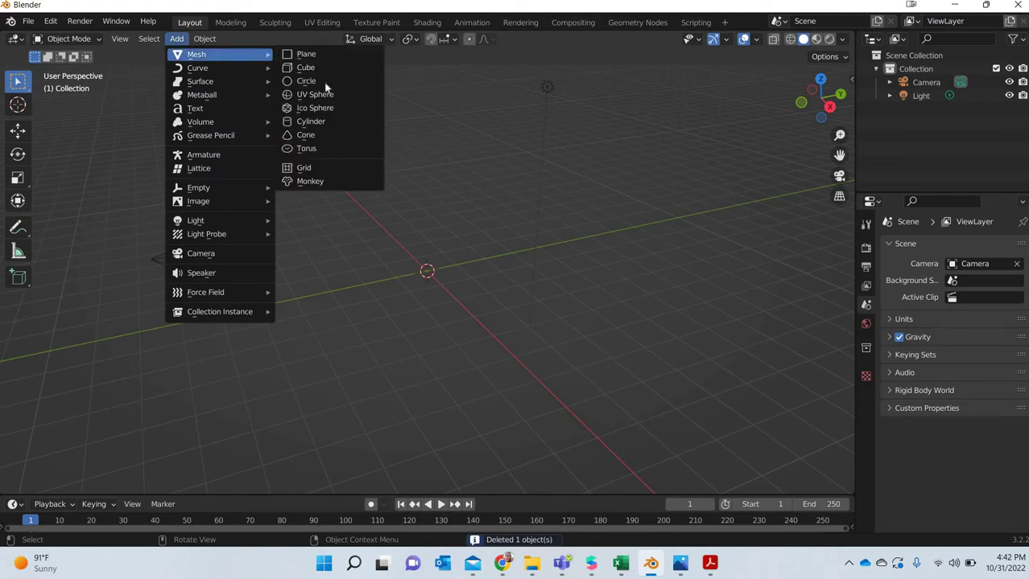
click(326, 127)
click(83, 488)
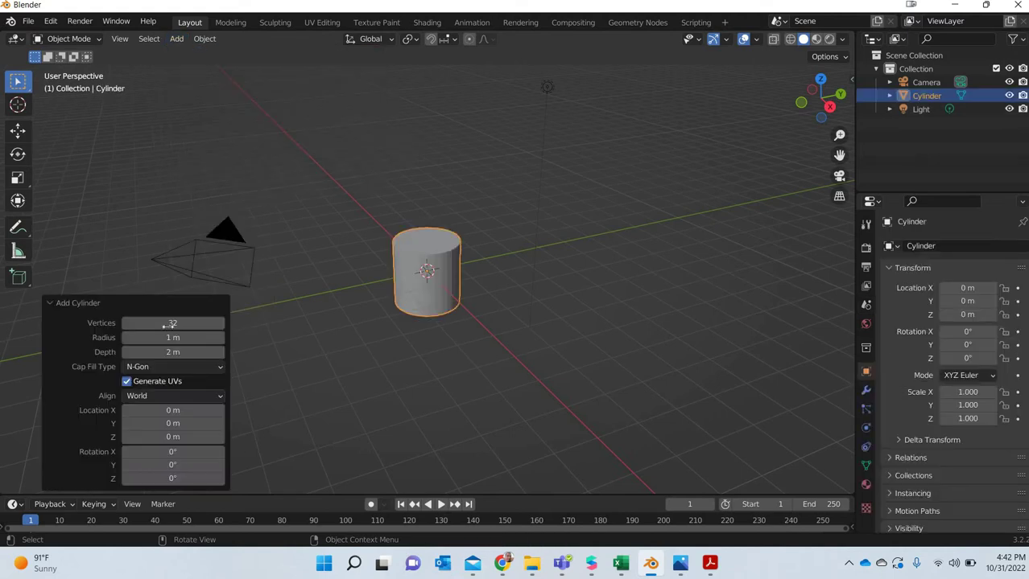
click(170, 323)
text(12)
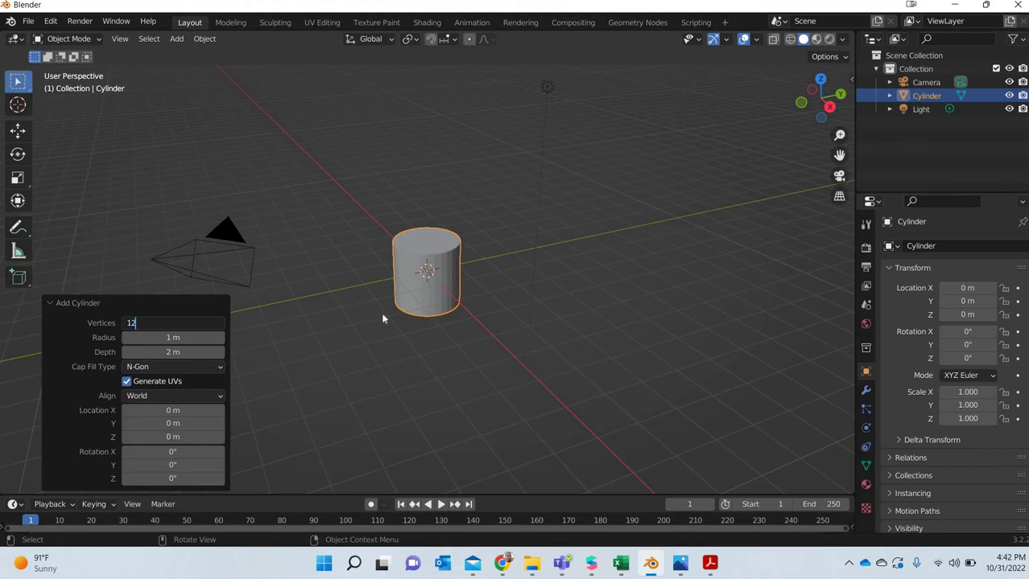
key(Return)
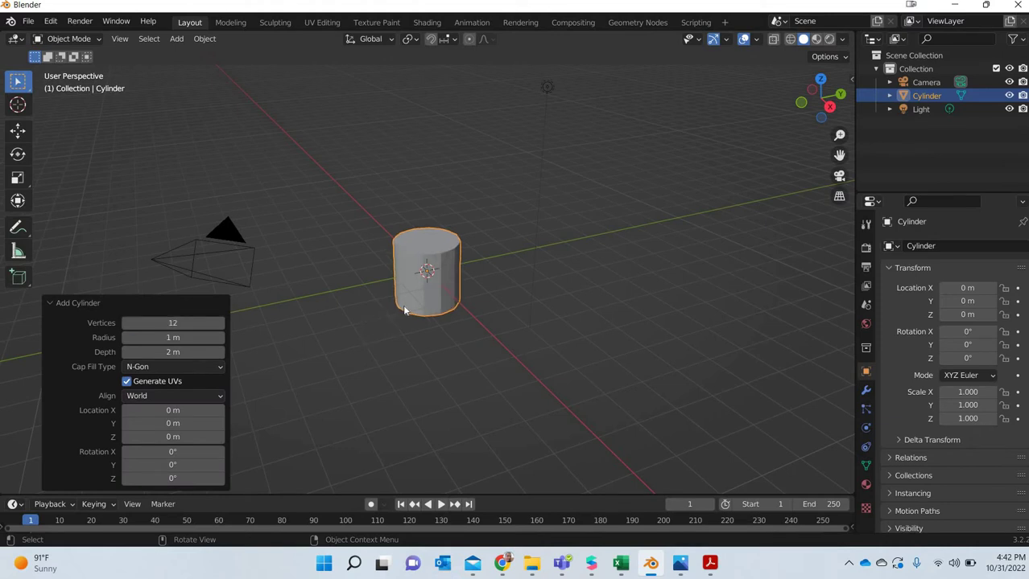
click(322, 347)
key(ctrl+z)
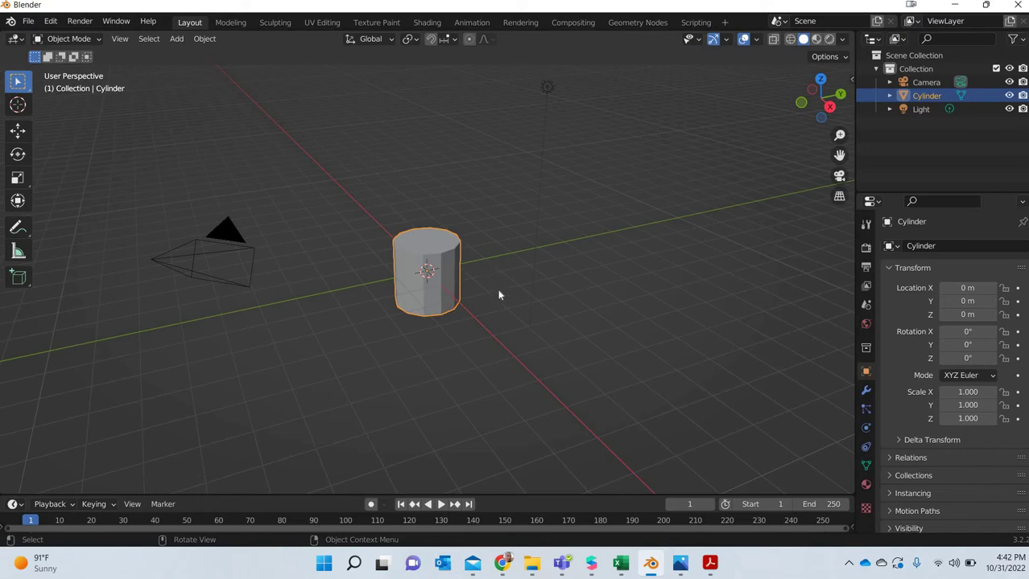
- Show the cylinder's transform values and set its Z location to 1 m
middle_drag(499, 296, 453, 303)
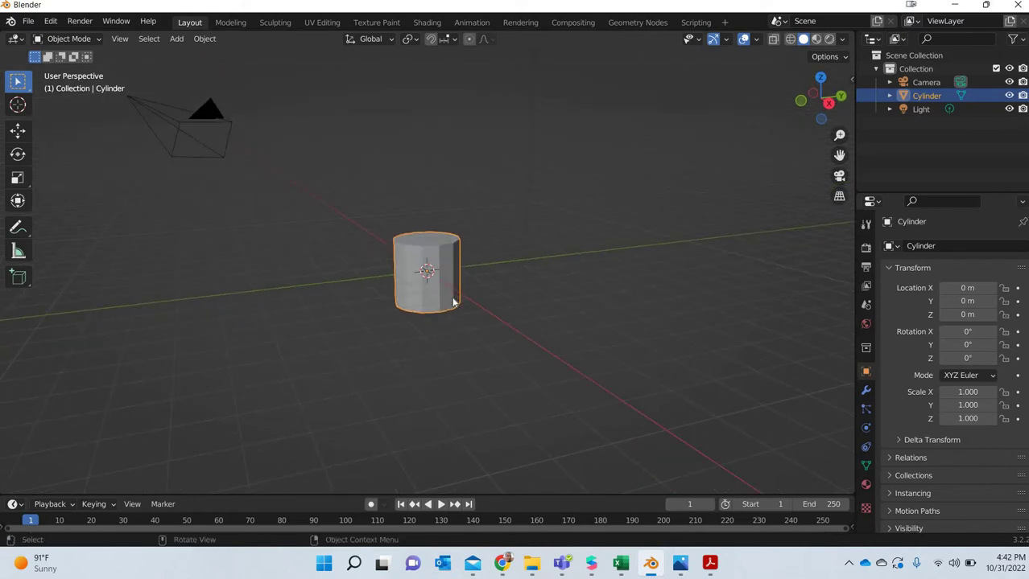
key(n)
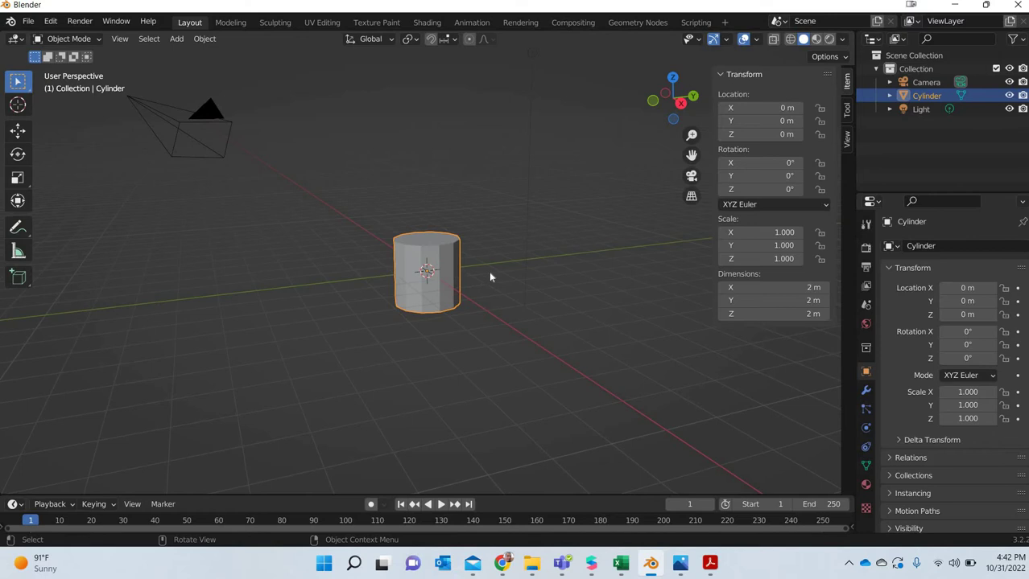
middle_drag(407, 295, 354, 298)
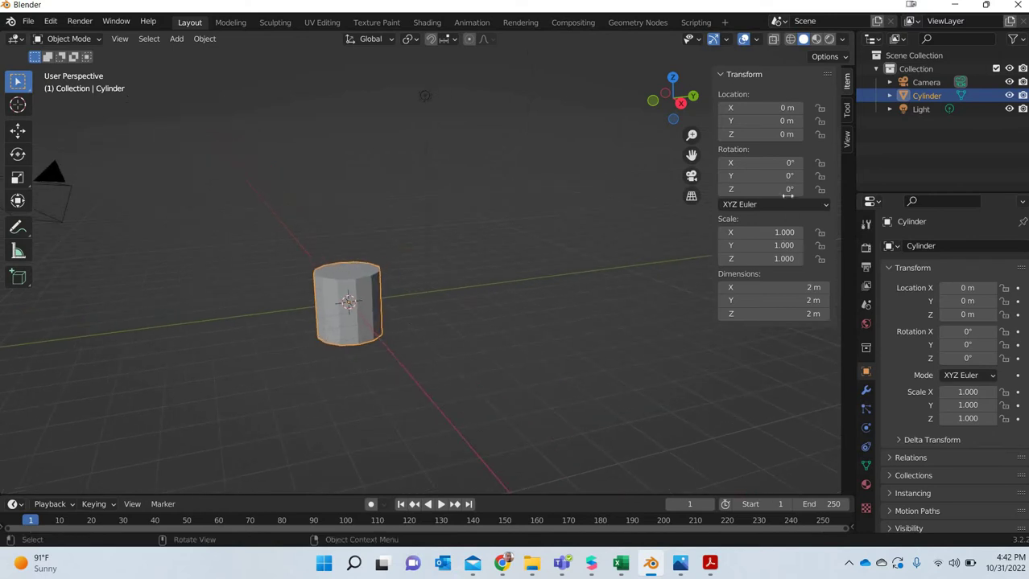
click(784, 134)
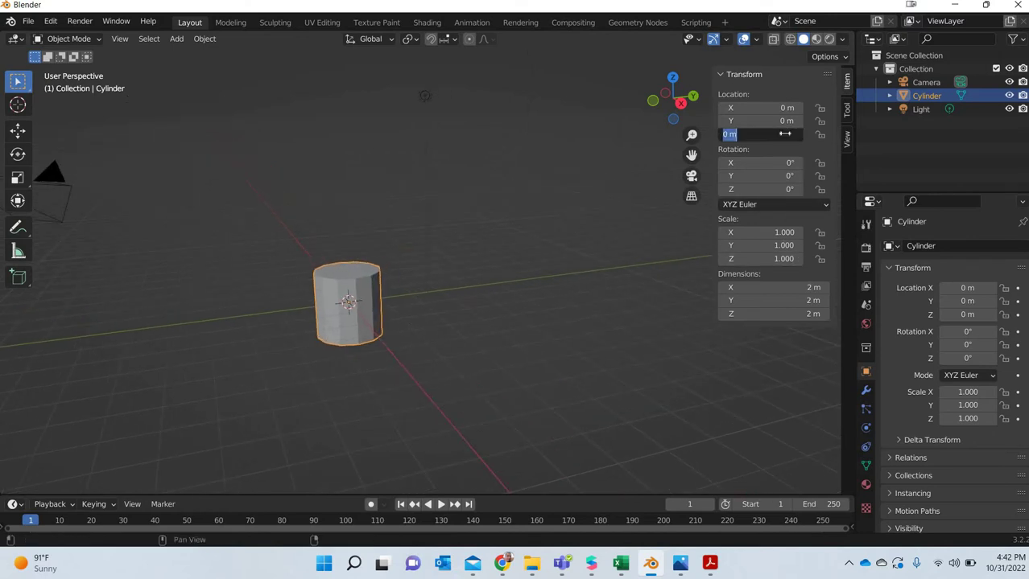
text(1)
key(Return)
middle_drag(328, 355, 288, 337)
- Look through the camera in rendered shading and add a plane beneath the cylinder
key(KP_0)
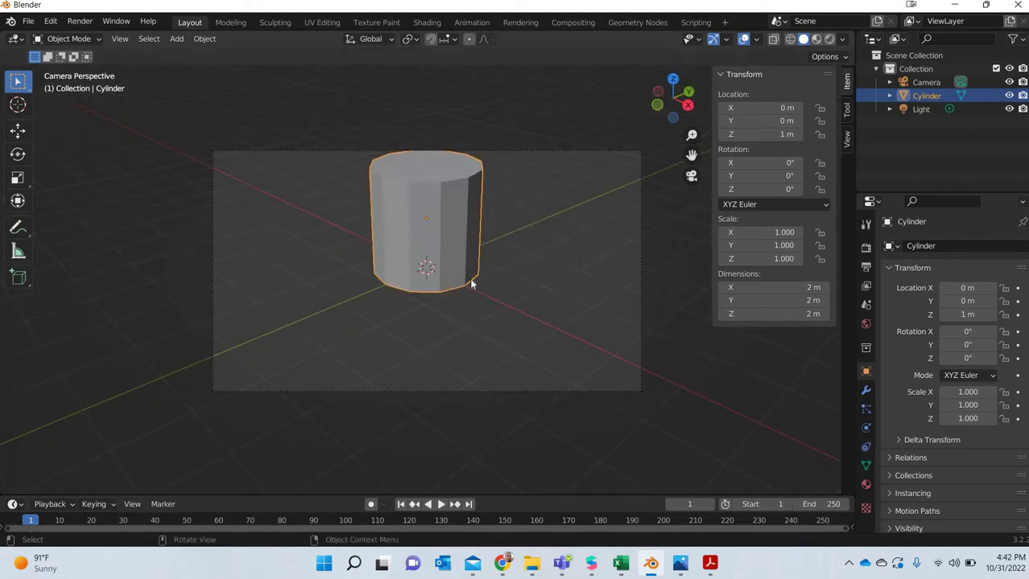
click(829, 39)
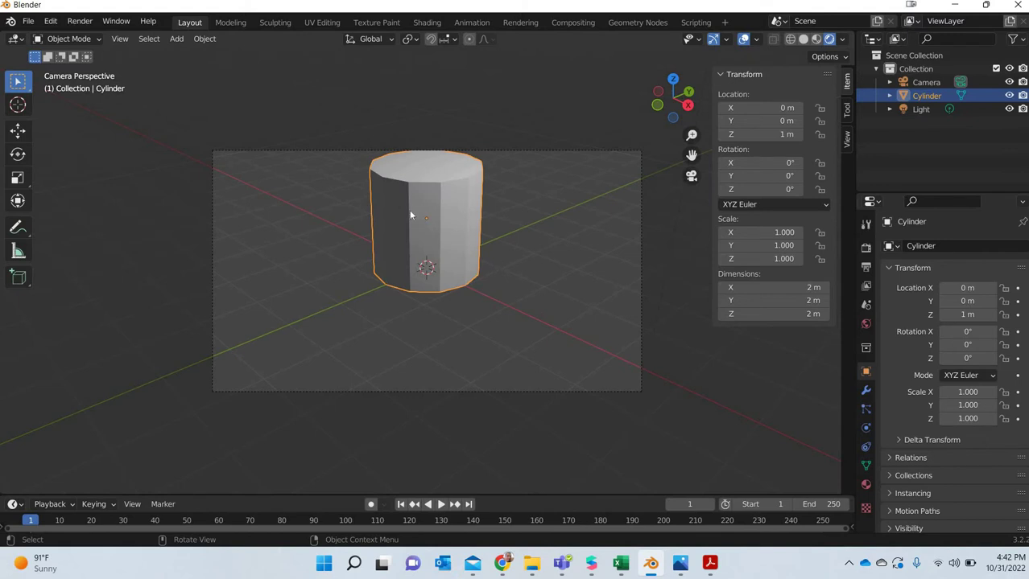
click(176, 39)
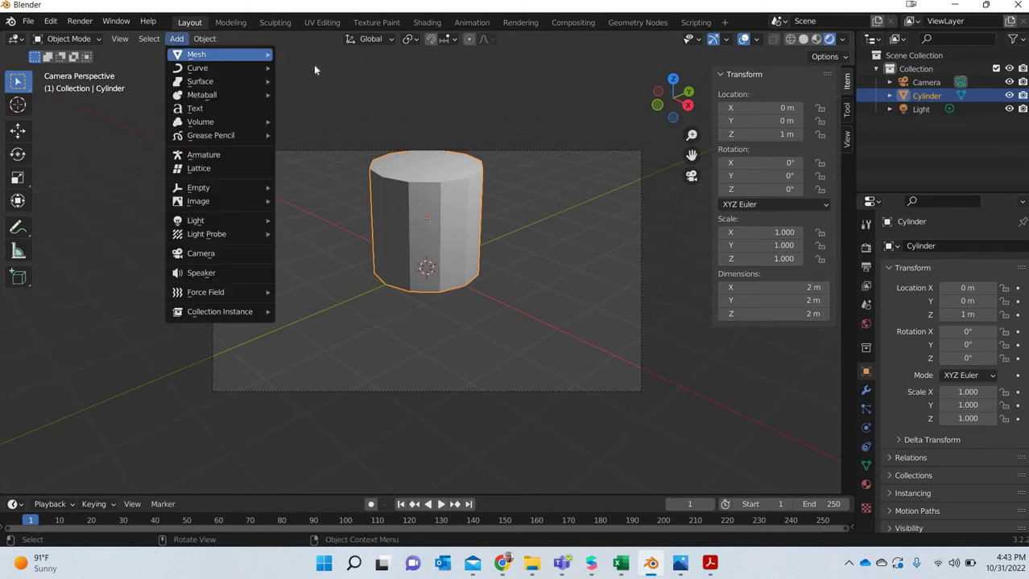
mouse_move(241, 53)
click(305, 54)
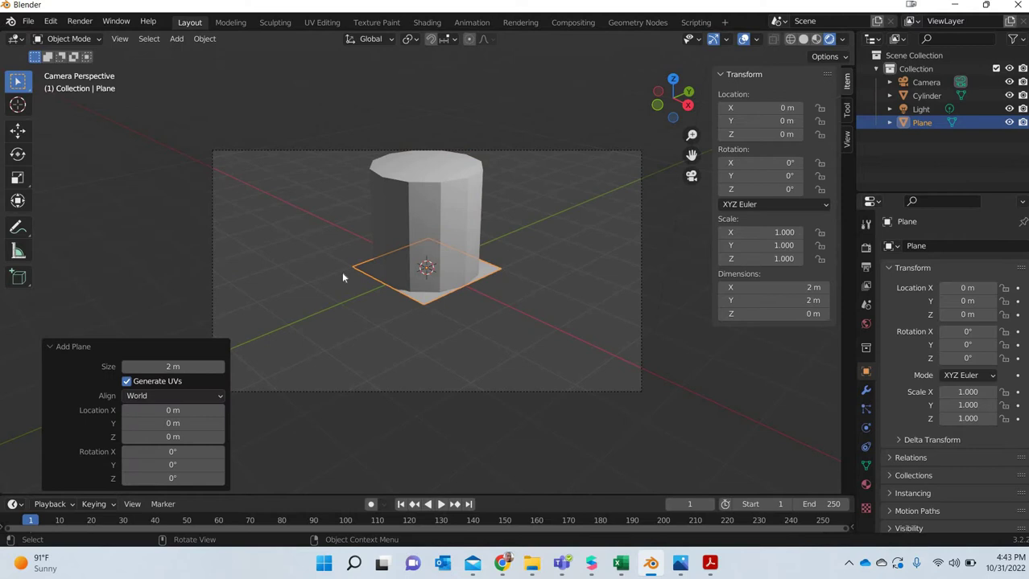
- Scale the plane uniformly to about 9.89 so it forms a large floor
click(18, 177)
drag(388, 254, 53, 129)
click(24, 129)
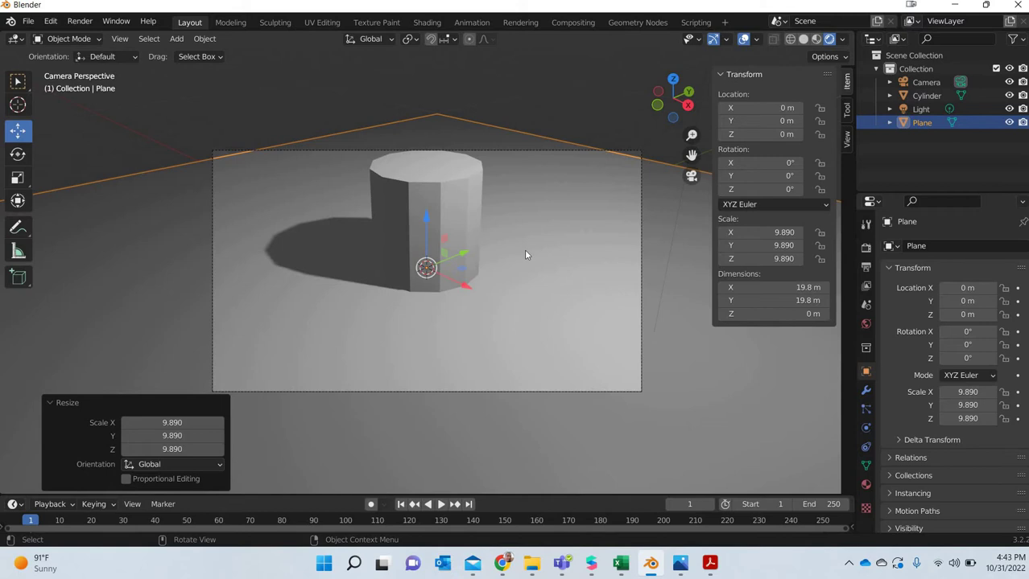
- From the top view, move the light to about X 1.31 m, Y 5.86 m and check its shadow through the camera
key(KP_7)
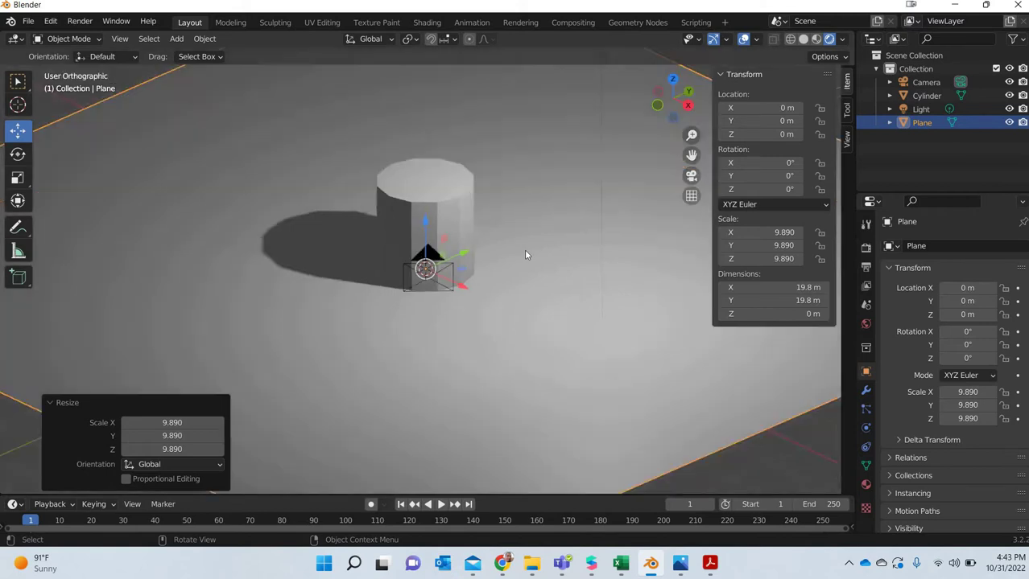
click(542, 315)
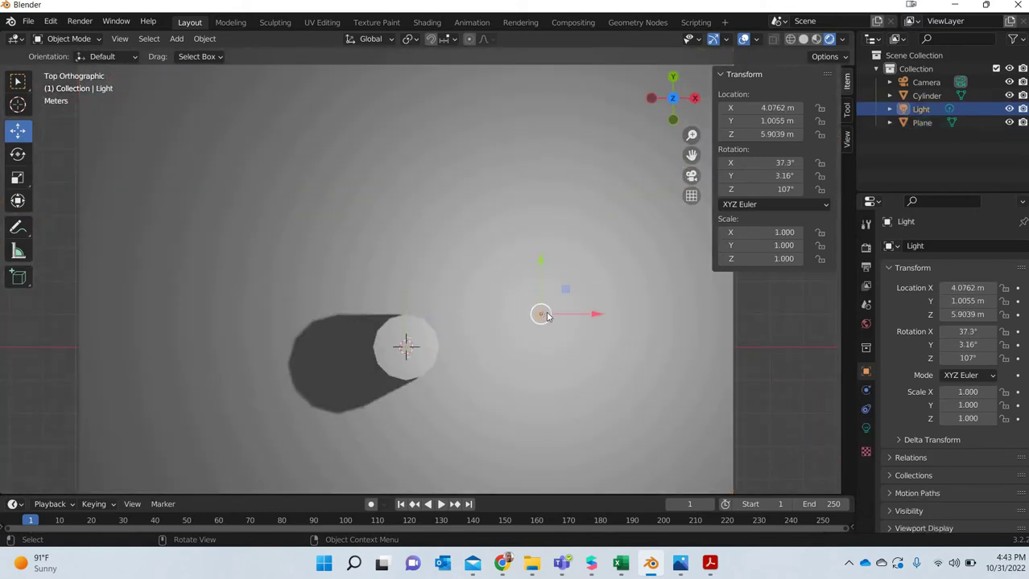
scroll(531, 315, down, 3)
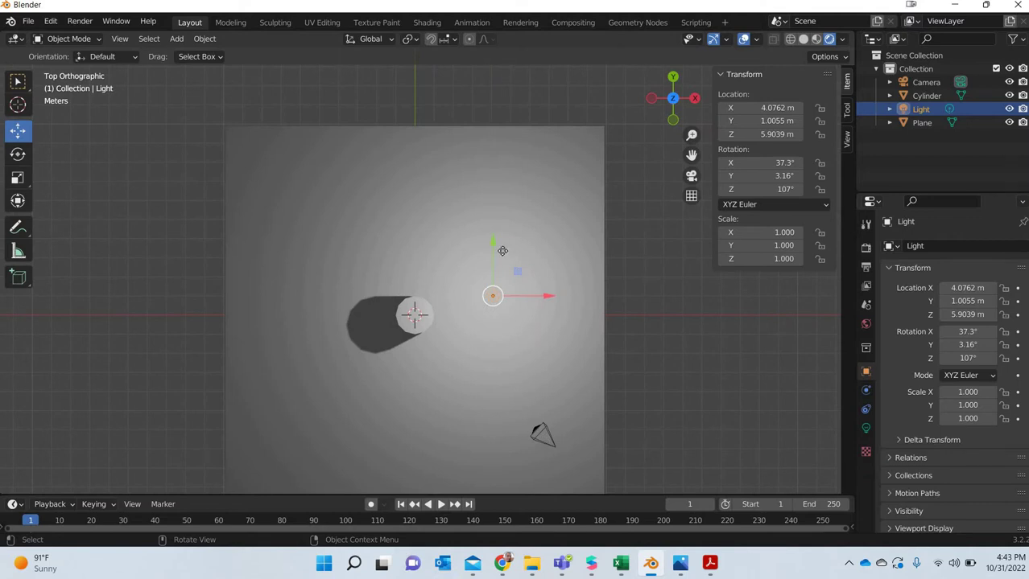
key(g)
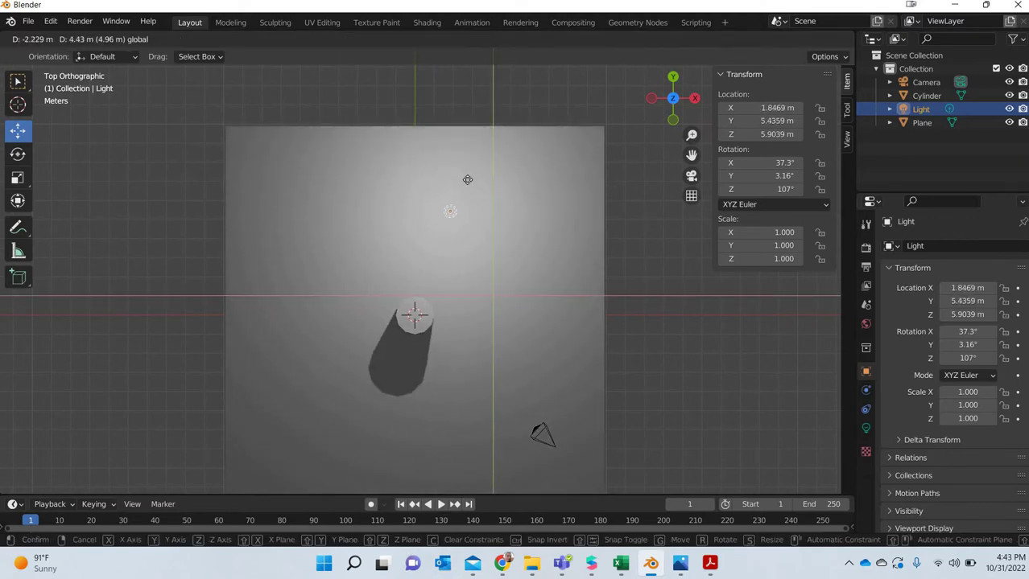
click(463, 180)
key(KP_0)
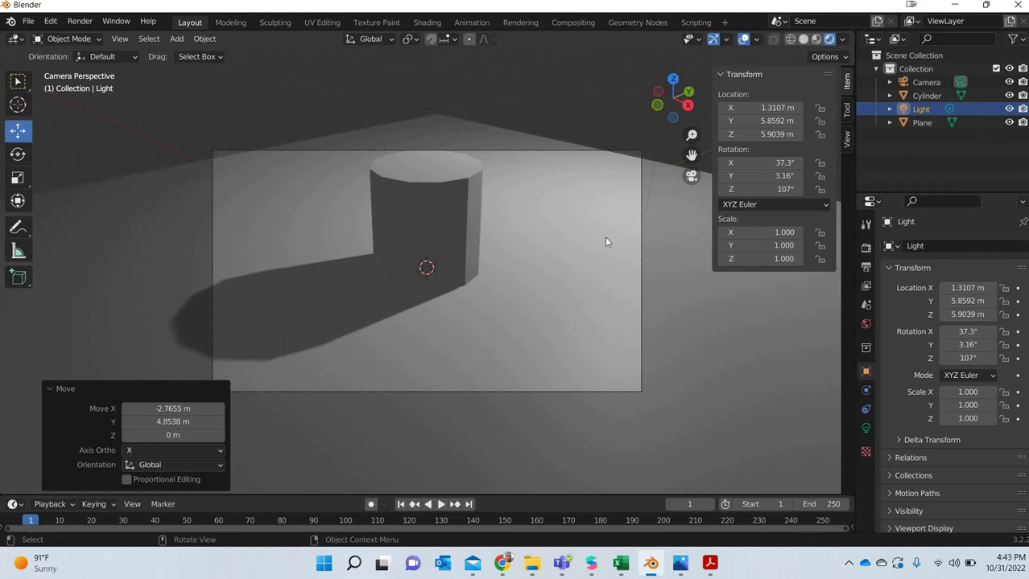
- In solid shading, delete the cylinder's top face to open it up
click(803, 39)
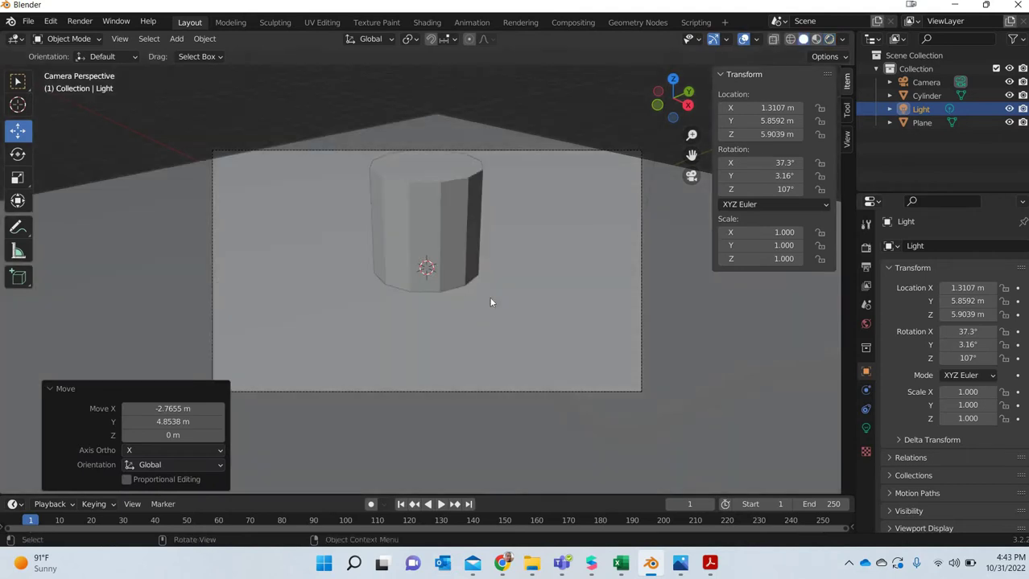
mouse_move(489, 301)
middle_down()
mouse_move(434, 213)
mouse_move(463, 294)
middle_up()
click(464, 296)
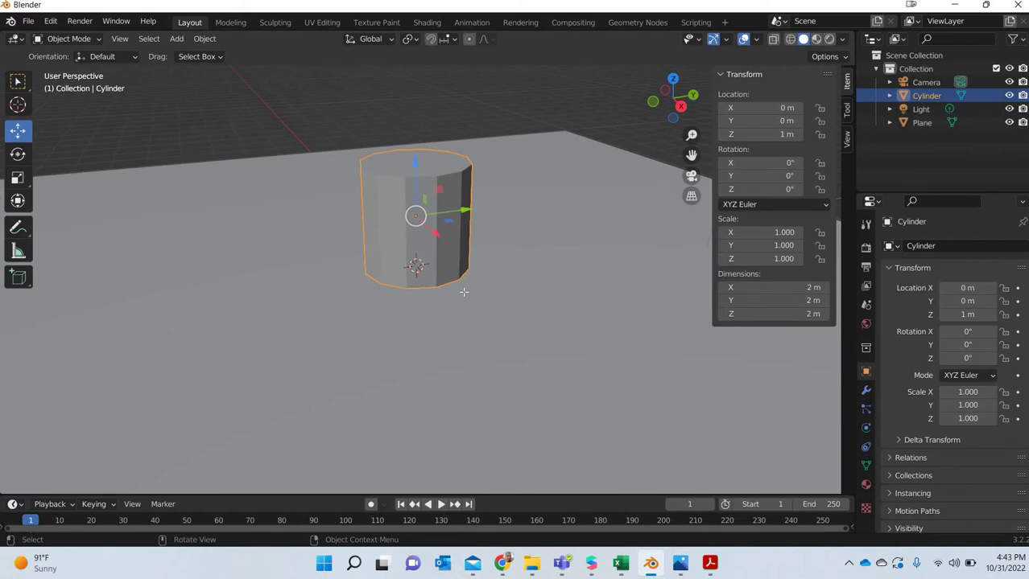
key(Tab)
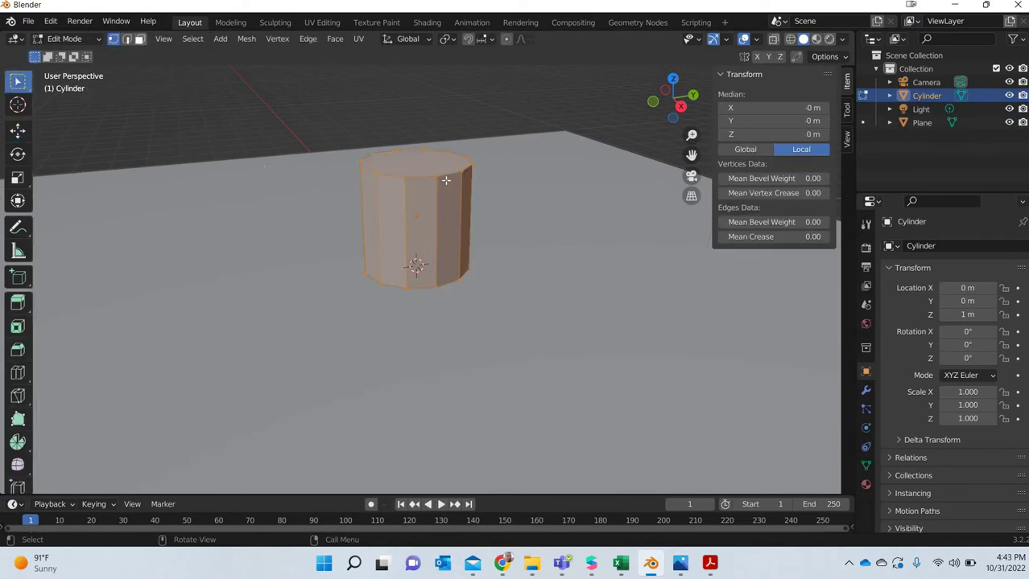
click(138, 39)
click(425, 165)
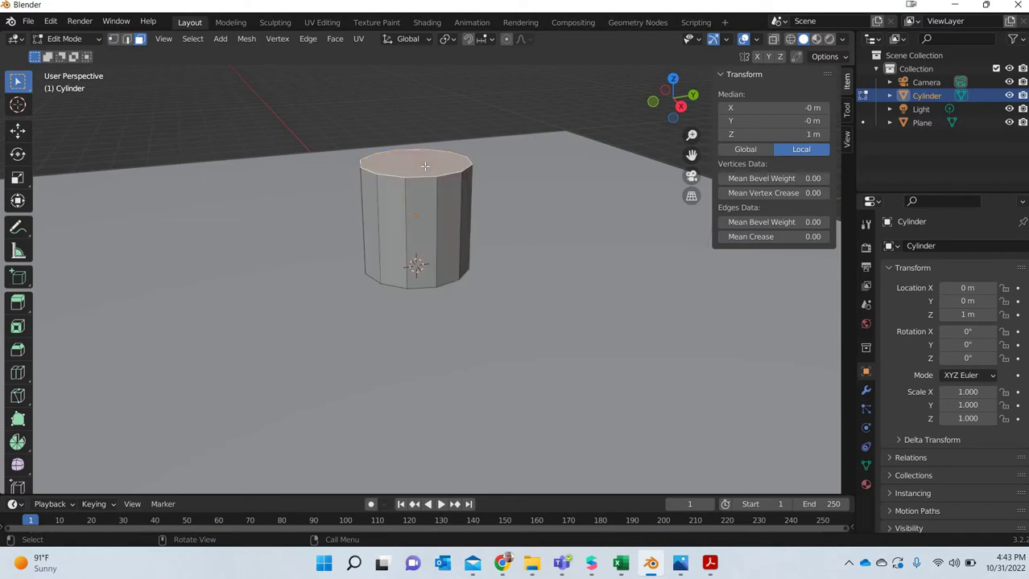
key(x)
click(425, 166)
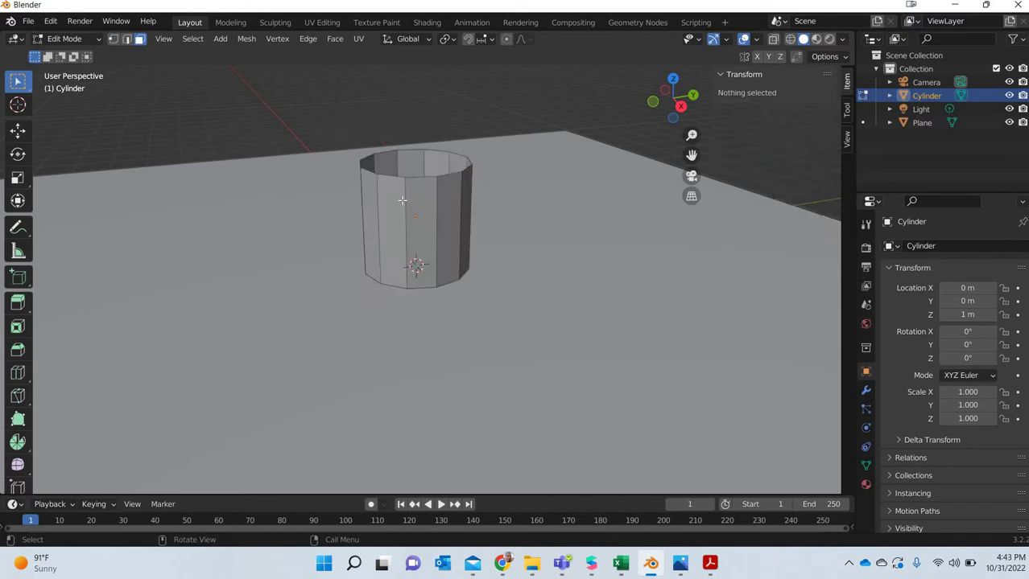
- With X-ray turned on, select the cylinder's bottom ring of vertices and scale it down uniformly to about 0.77
click(113, 39)
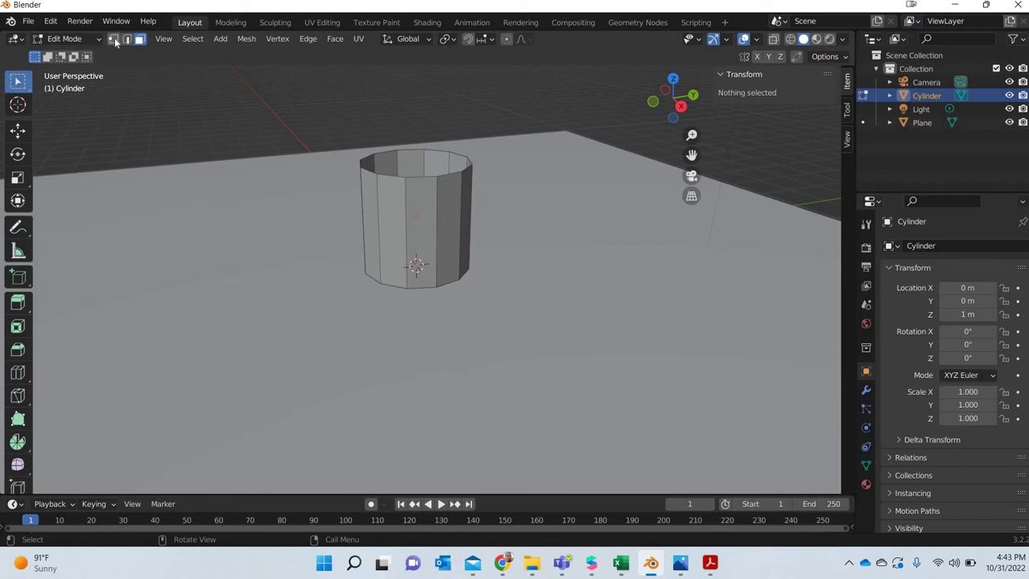
click(773, 39)
key(b)
drag(62, 213, 483, 299)
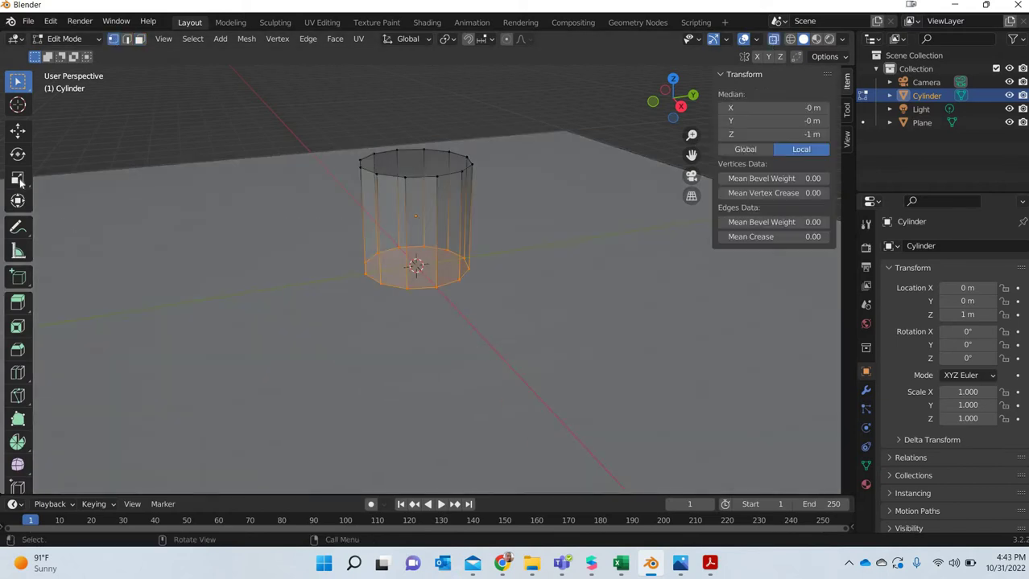
click(18, 177)
drag(416, 265, 485, 311)
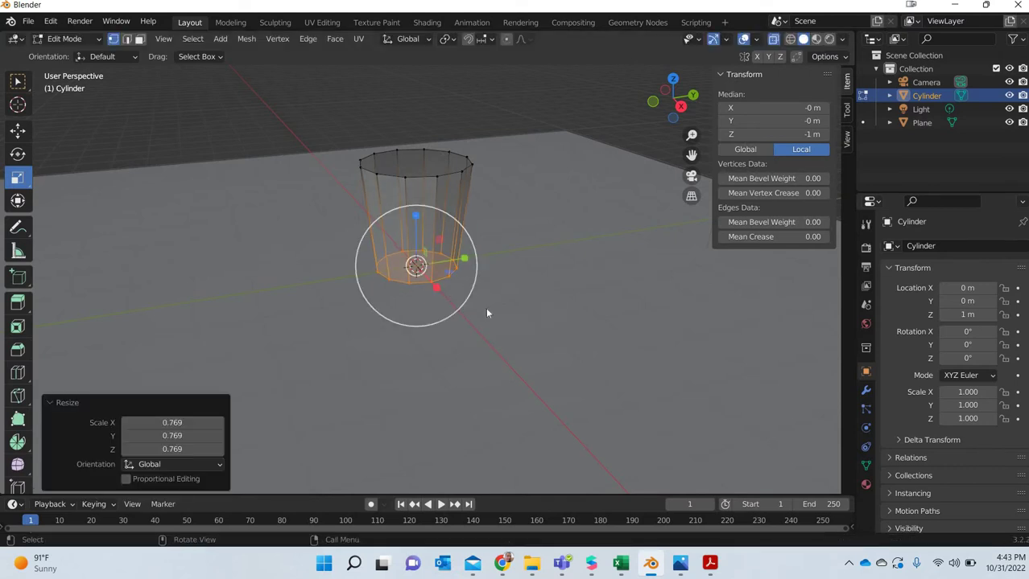
key(Tab)
key(Tab)
scroll(363, 273, up, 2)
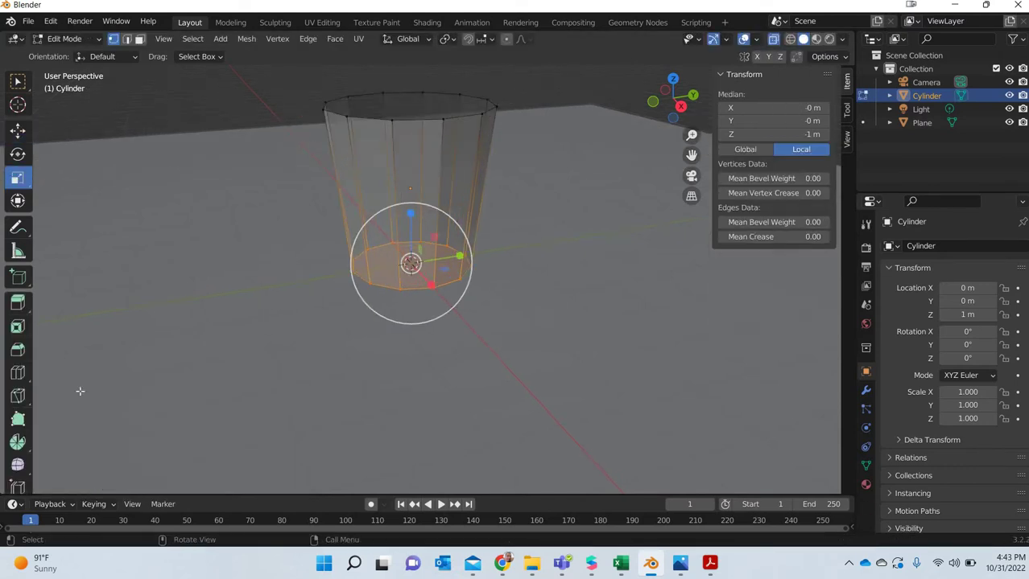
- Add two loop cuts around the cylinder's upper part, one just below the rim and a second below it at about Z 0.40 m
click(18, 372)
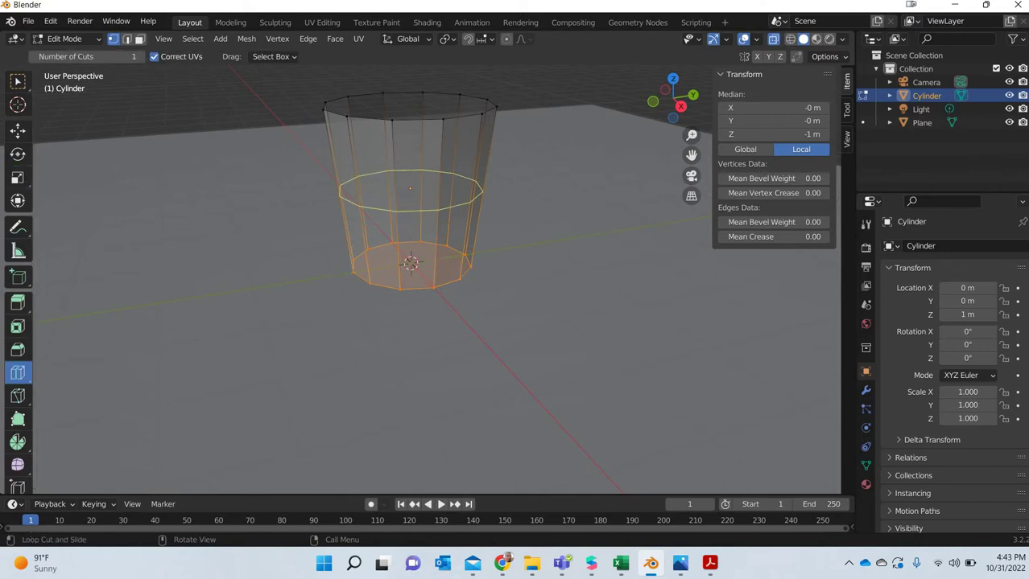
drag(410, 263, 410, 189)
click(15, 130)
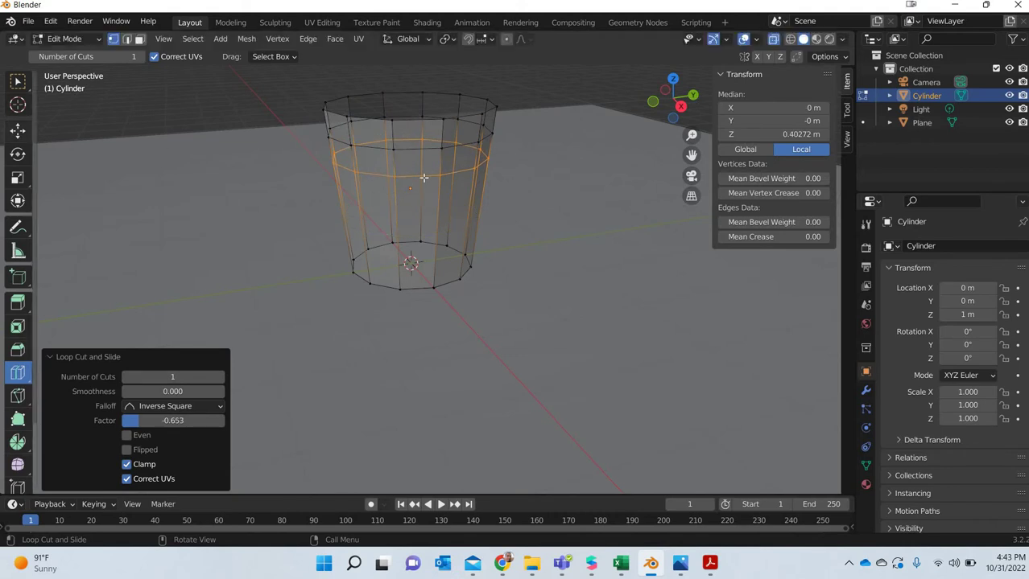
- Bevel the vertical edges of the band directly below the rim with a width of 0.02 m and 1 segment
mouse_move(422, 186)
middle_down()
mouse_move(422, 157)
mouse_move(422, 166)
middle_up()
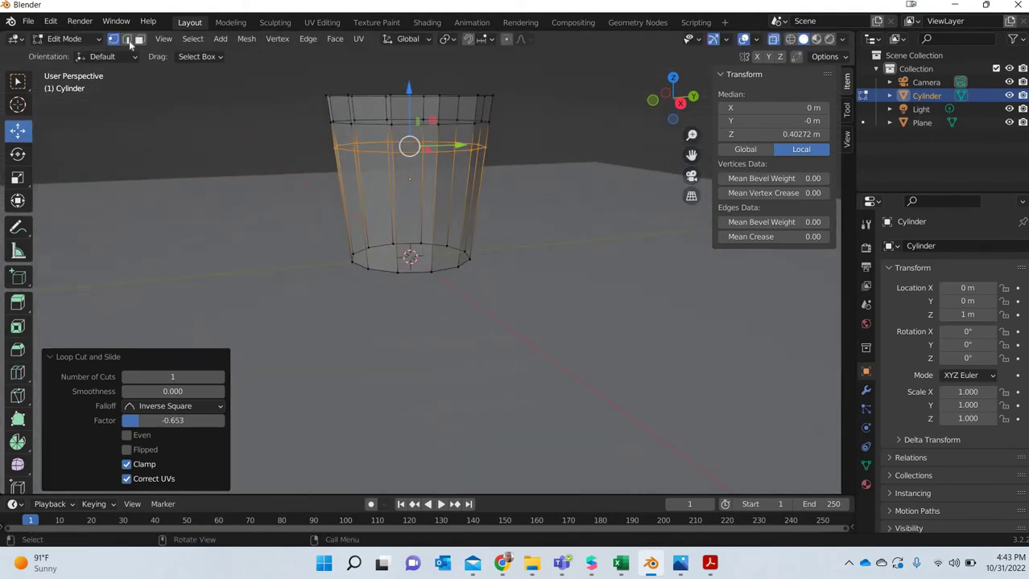
click(126, 39)
drag(287, 108, 510, 111)
middle_drag(415, 216, 453, 262)
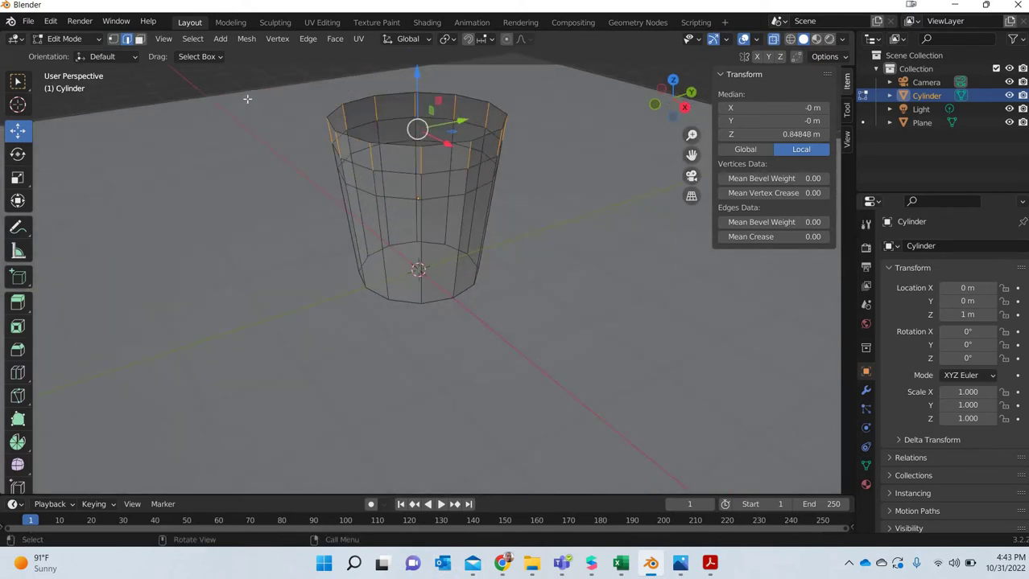
click(307, 38)
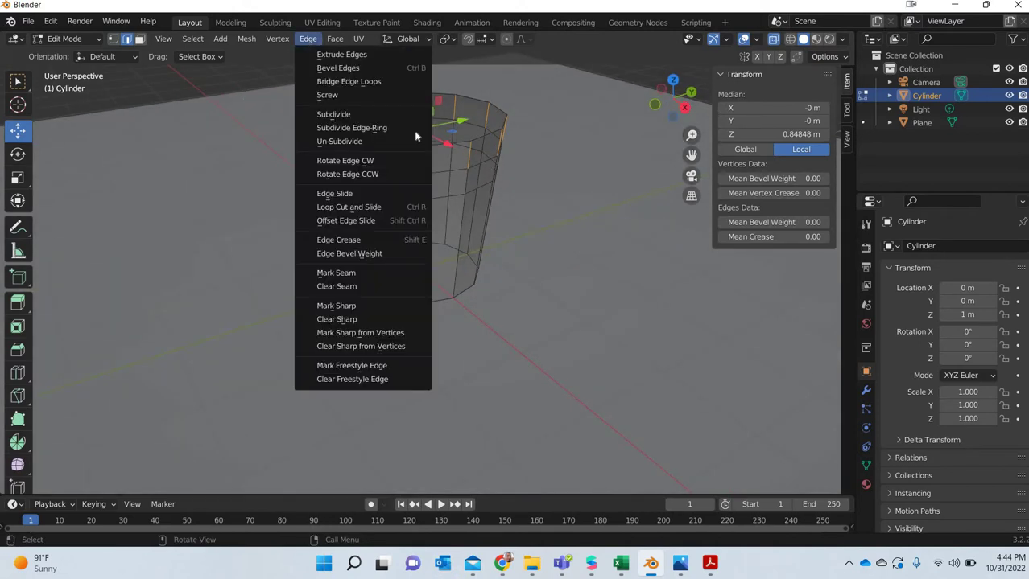
click(338, 67)
click(474, 210)
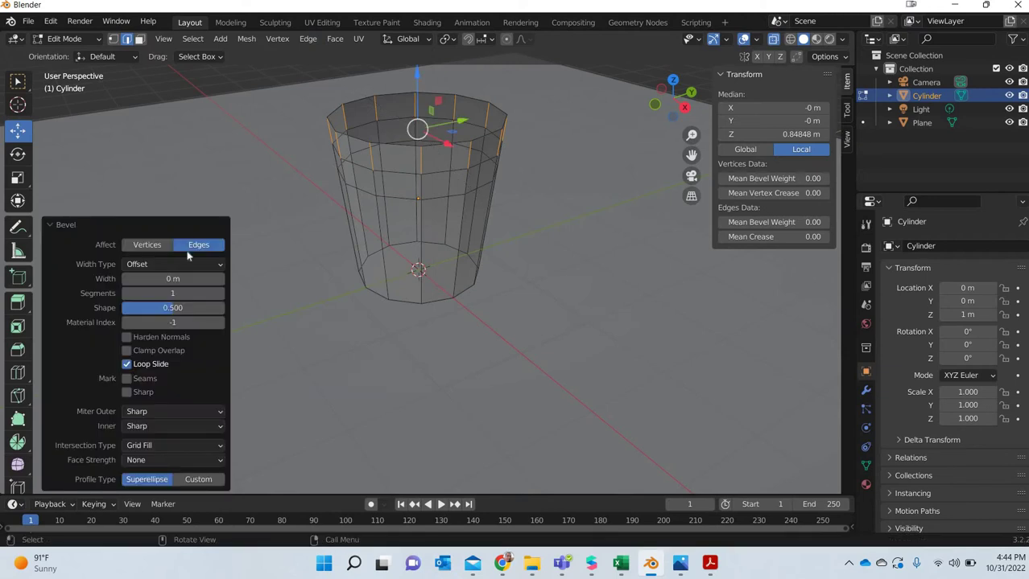
click(175, 279)
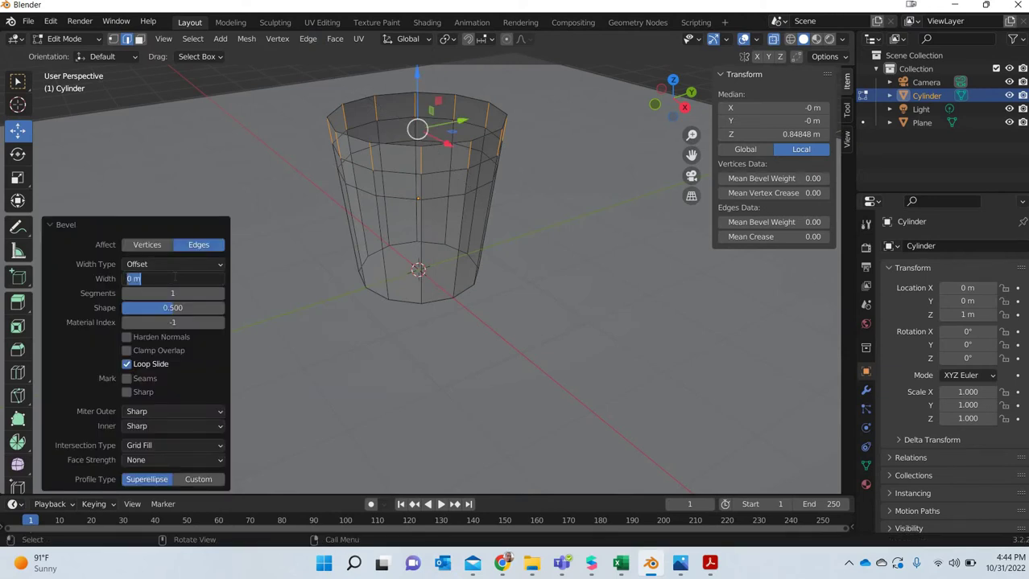
text(0.02)
key(Return)
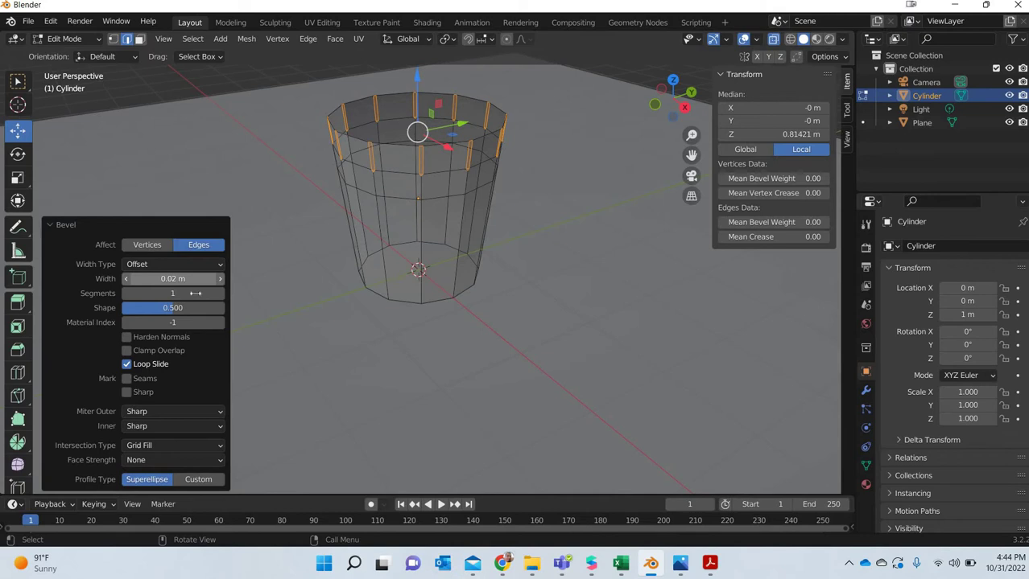
click(566, 305)
- Add three evenly spaced loop cuts around the tall lower section of the glass
middle_drag(551, 292, 525, 317)
scroll(409, 178, up, 2)
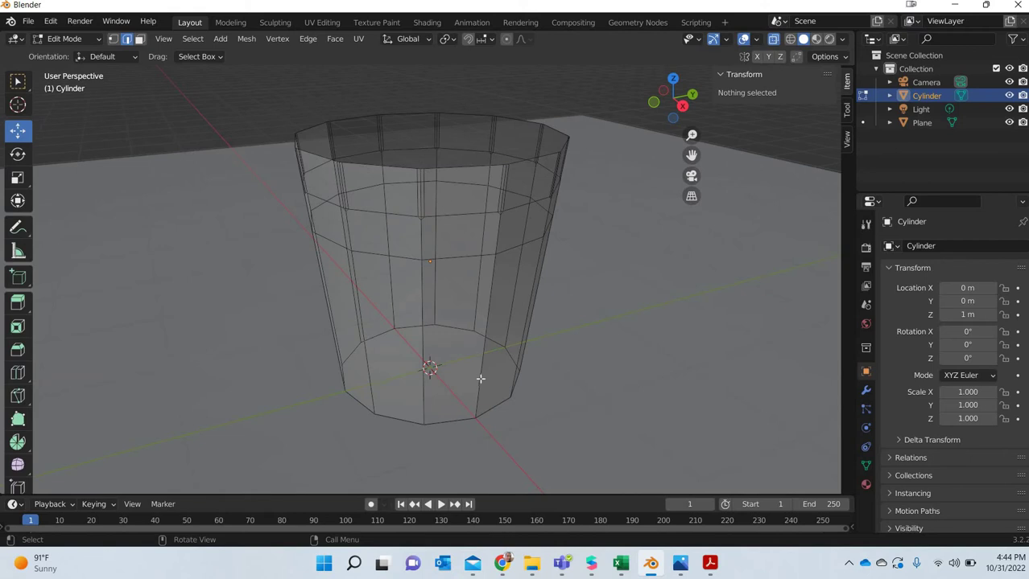
scroll(471, 366, down, 2)
shift+middle_drag(417, 363, 399, 317)
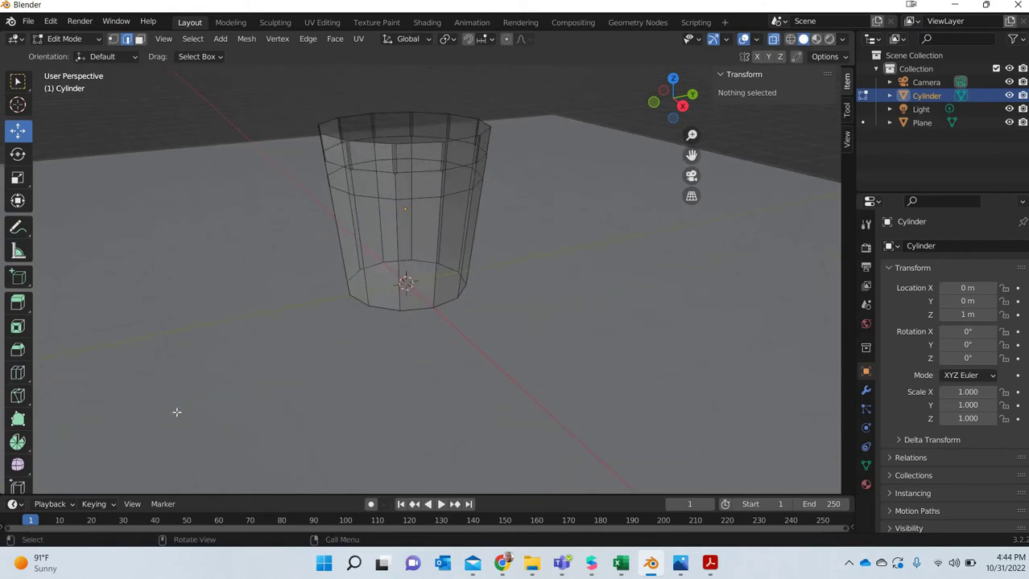
middle_drag(176, 431, 177, 411)
scroll(280, 350, up, 1)
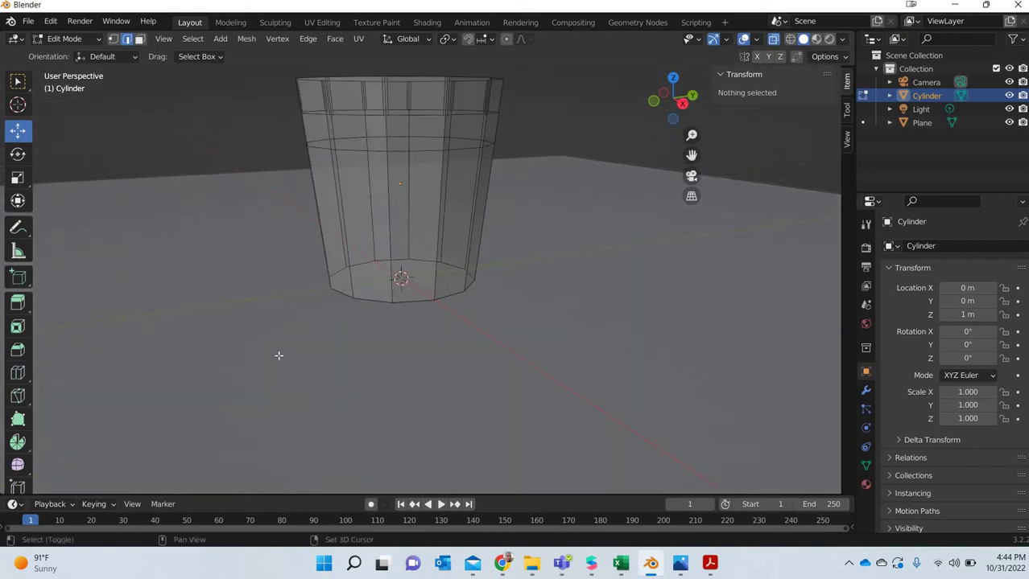
shift+middle_drag(287, 322, 278, 356)
scroll(278, 354, up, 2)
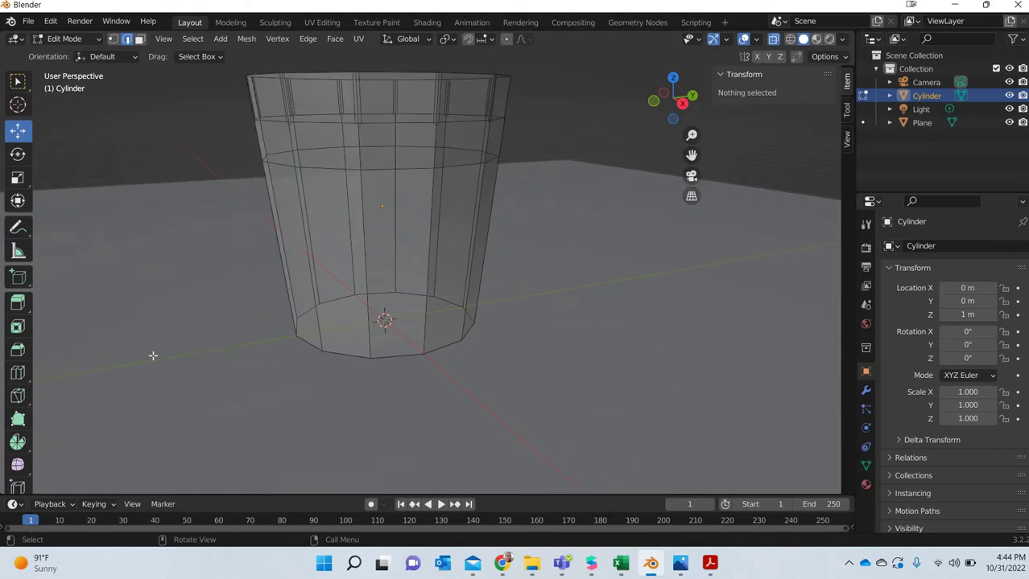
click(16, 374)
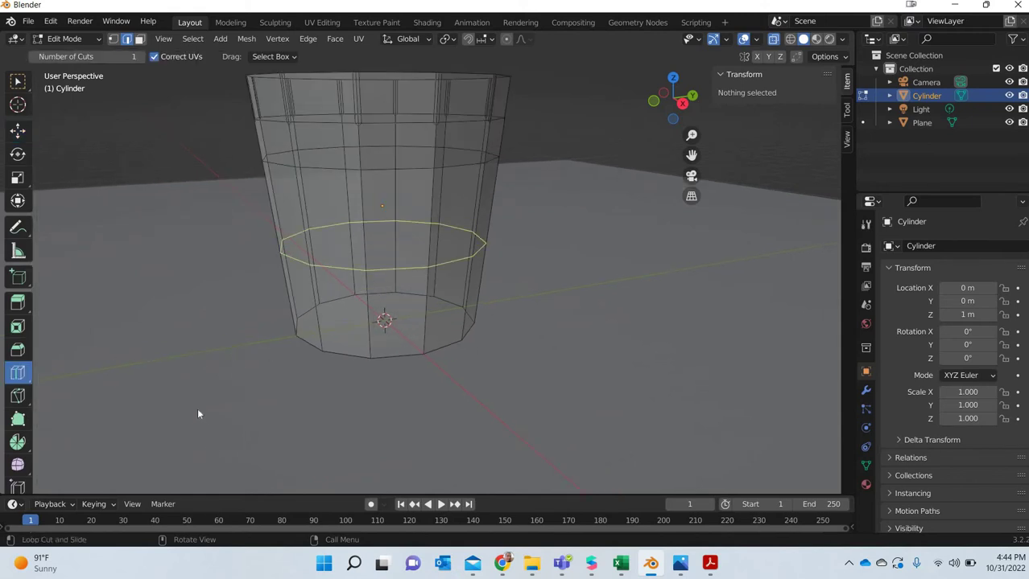
click(288, 299)
click(220, 376)
click(220, 377)
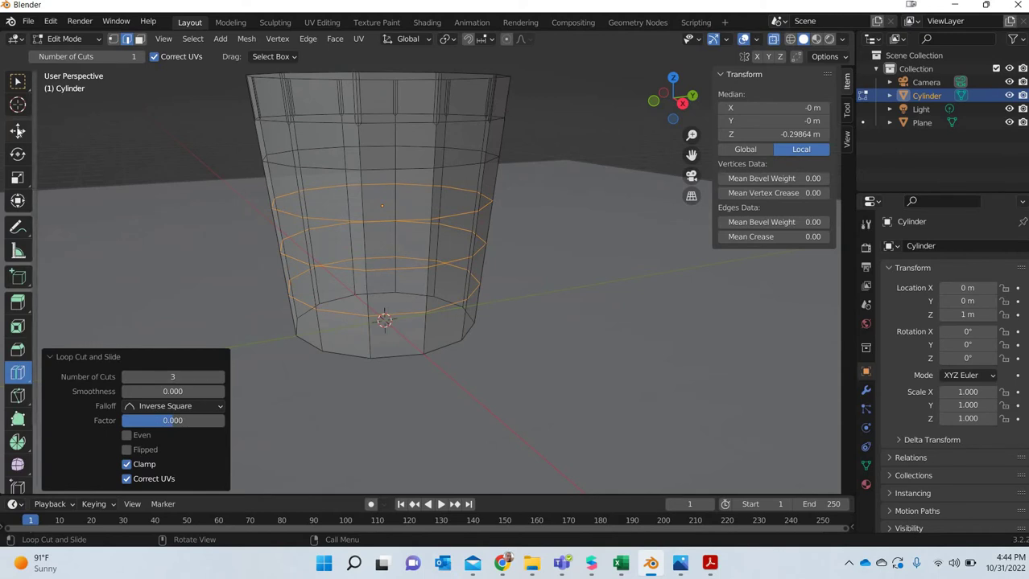
- Twist the lower body by rotating the bottom vertex ring about Z with Smooth proportional editing, size about 1.61, and check it in Object Mode
click(18, 130)
key(1)
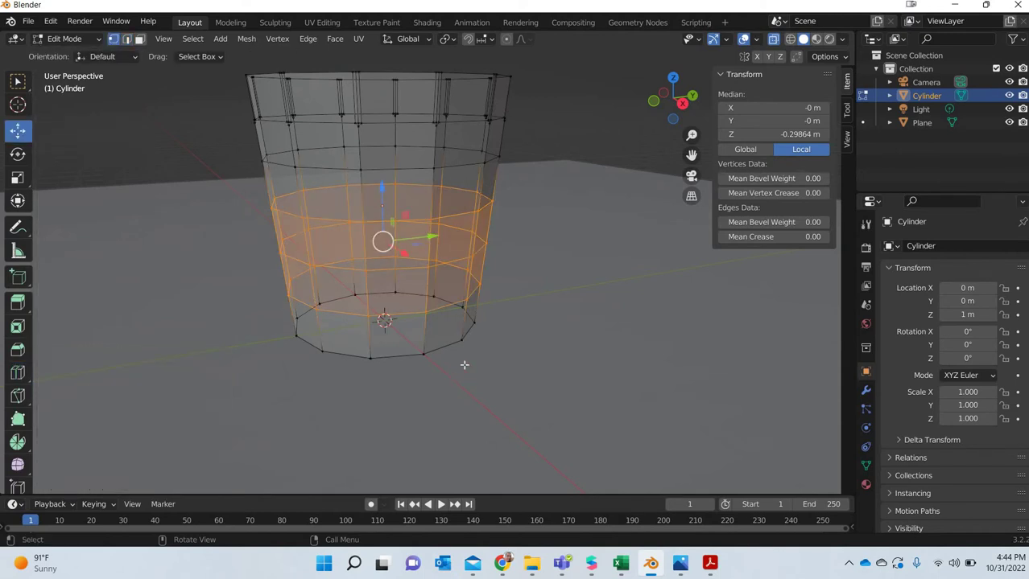
middle_drag(464, 364, 200, 342)
drag(519, 283, 167, 357)
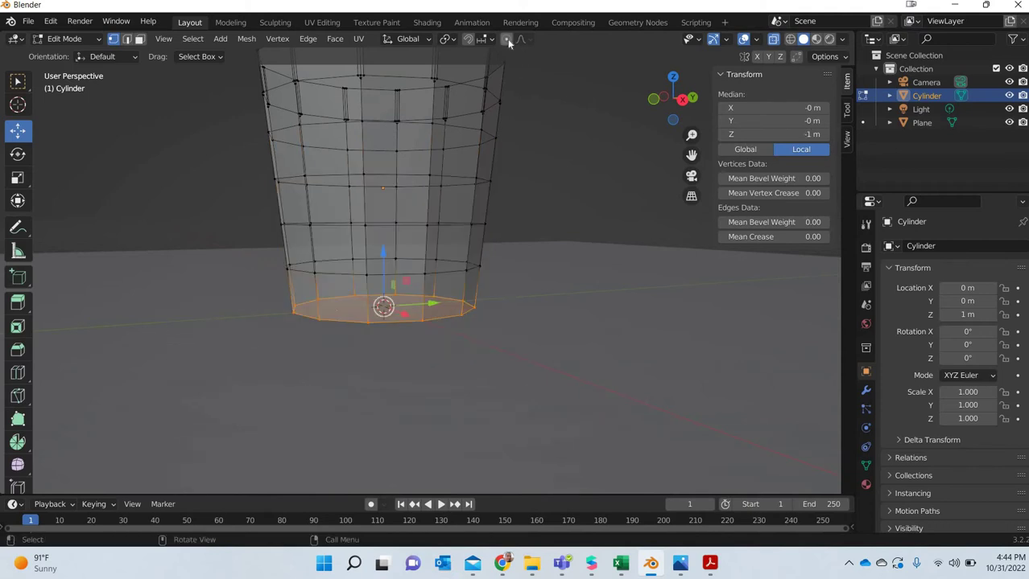
click(18, 154)
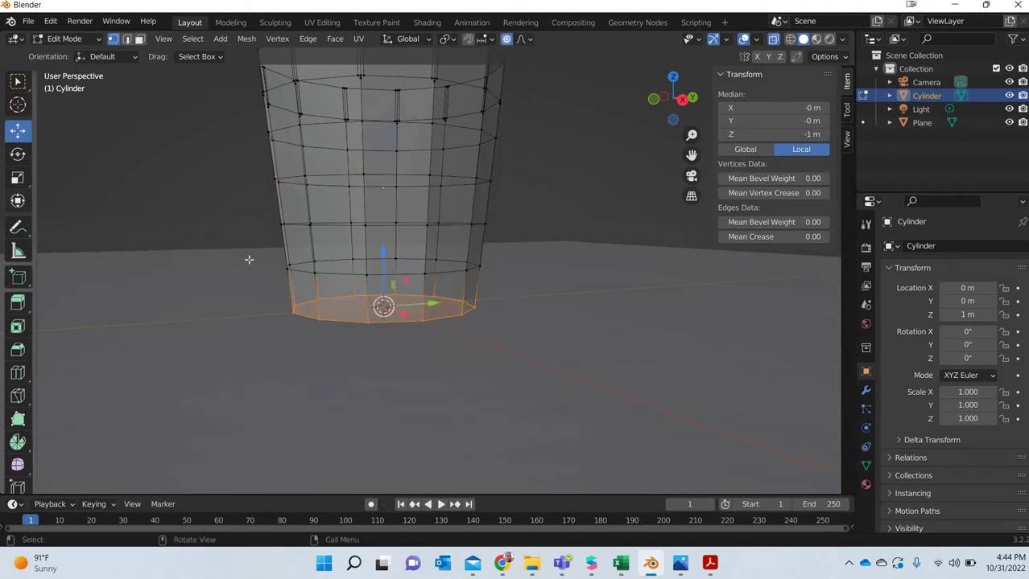
middle_drag(383, 357, 378, 333)
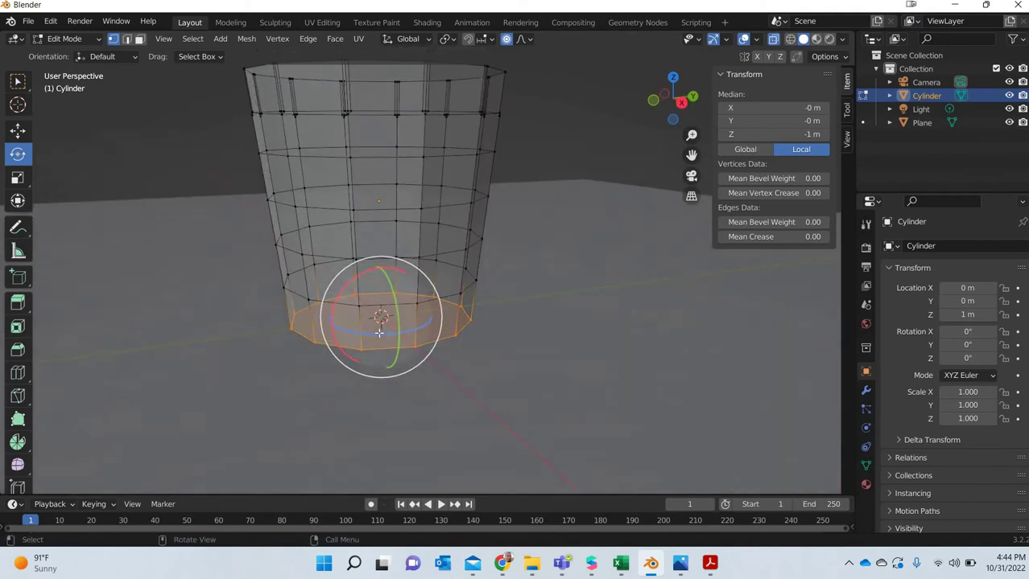
drag(378, 328, 374, 334)
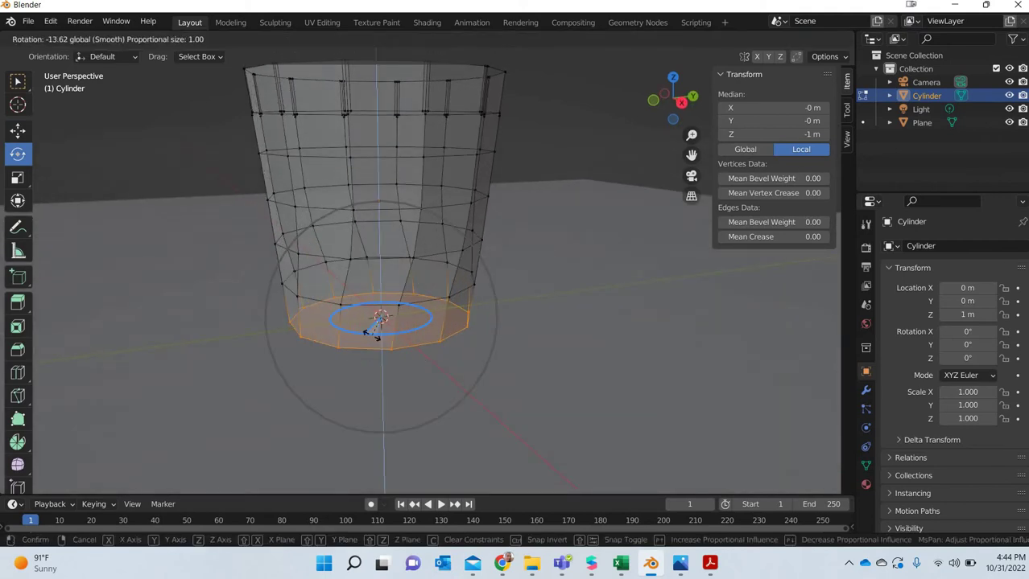
scroll(374, 334, down, 5)
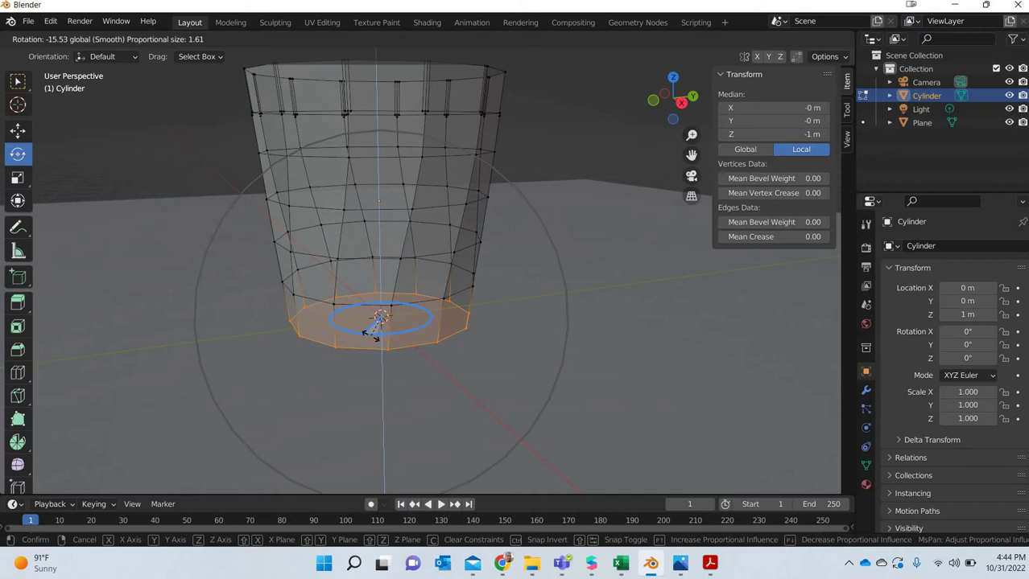
drag(370, 335, 277, 344)
key(Tab)
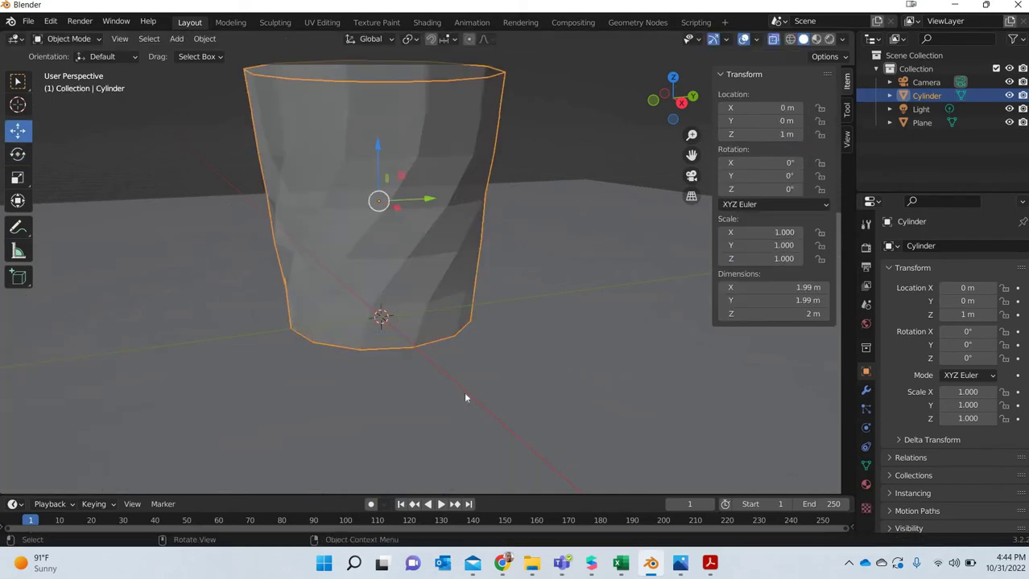
middle_drag(465, 395, 46, 151)
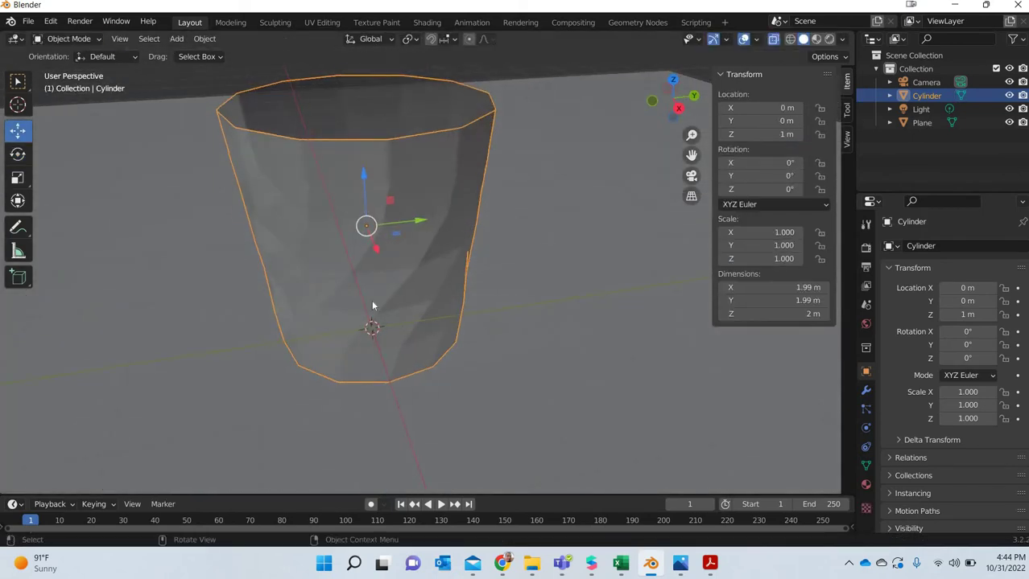
- With proportional editing off, bevel the horizontal edge loop above the twisted body with 2 segments and a width of 0.02 m
key(Tab)
middle_drag(417, 301, 149, 80)
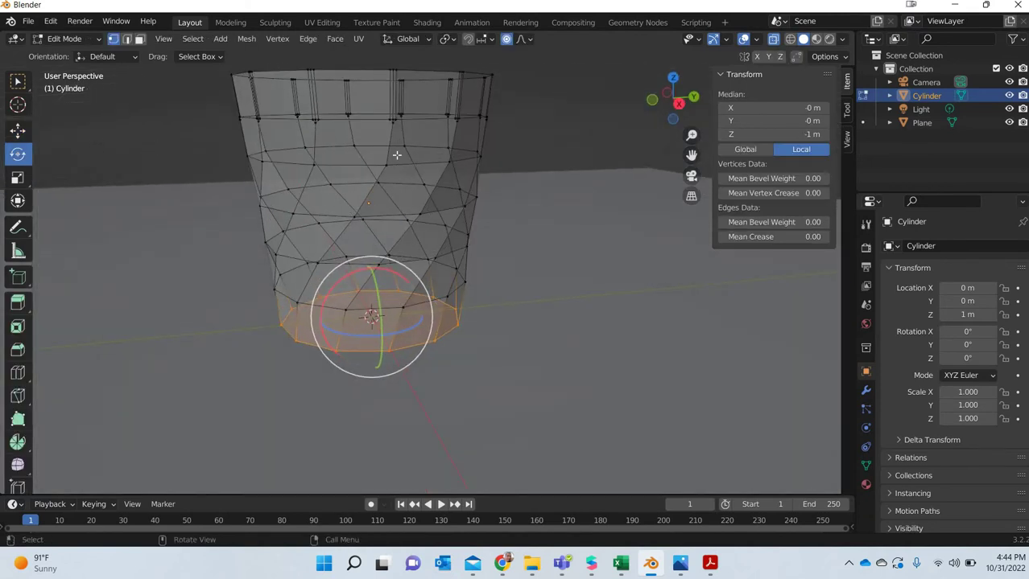
key(alt+a)
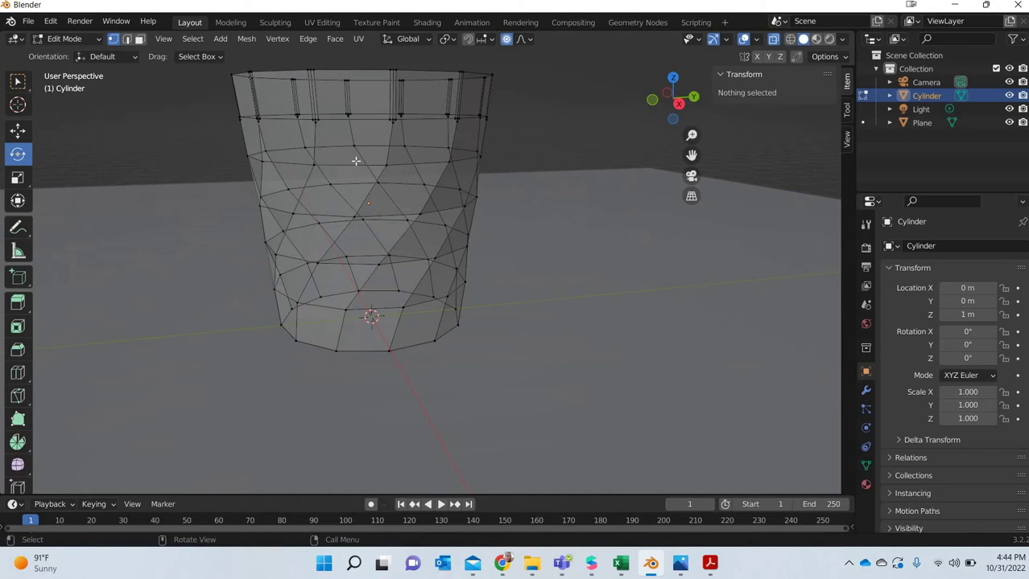
alt+click(351, 166)
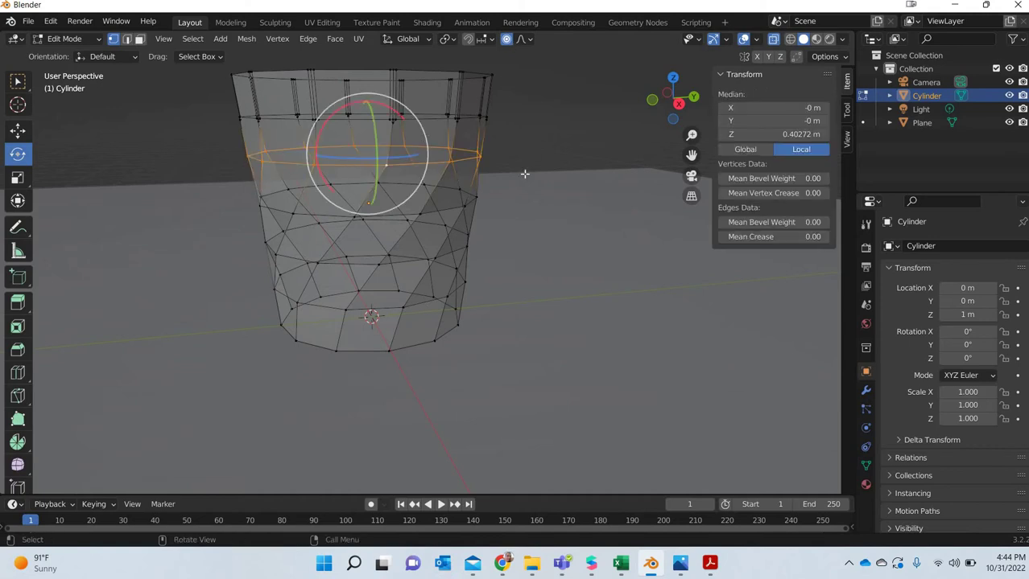
key(o)
click(308, 38)
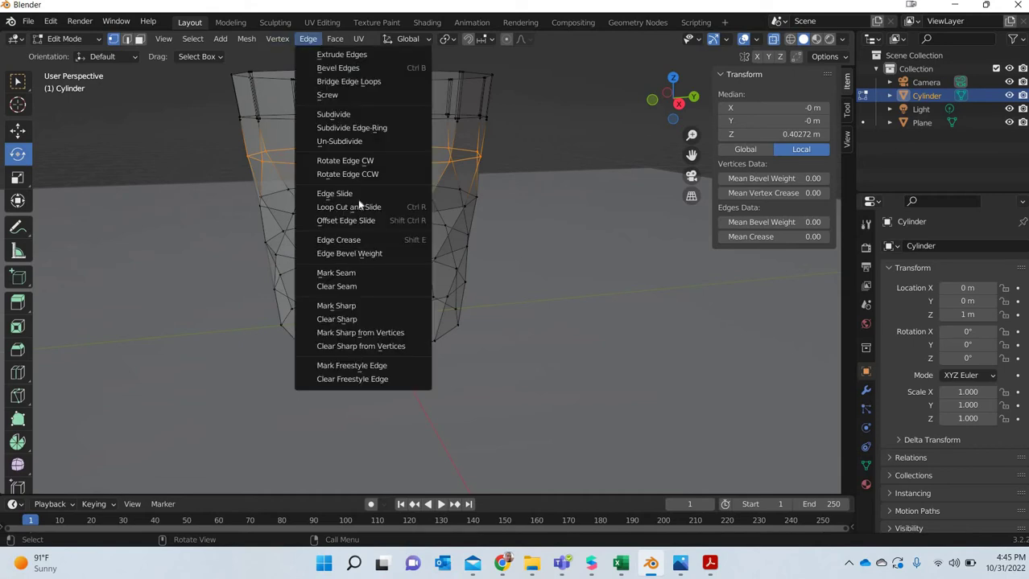
click(338, 67)
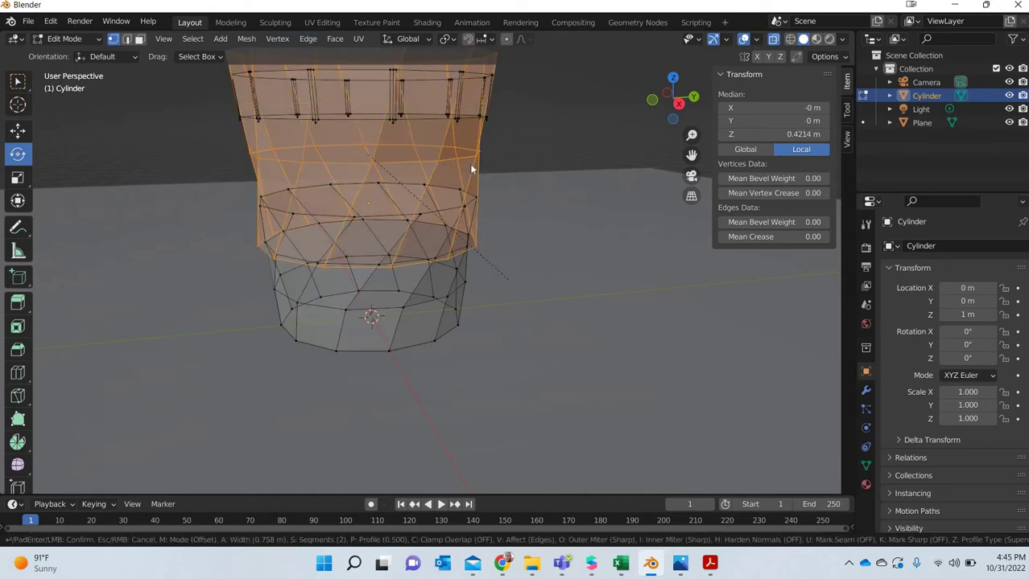
click(236, 313)
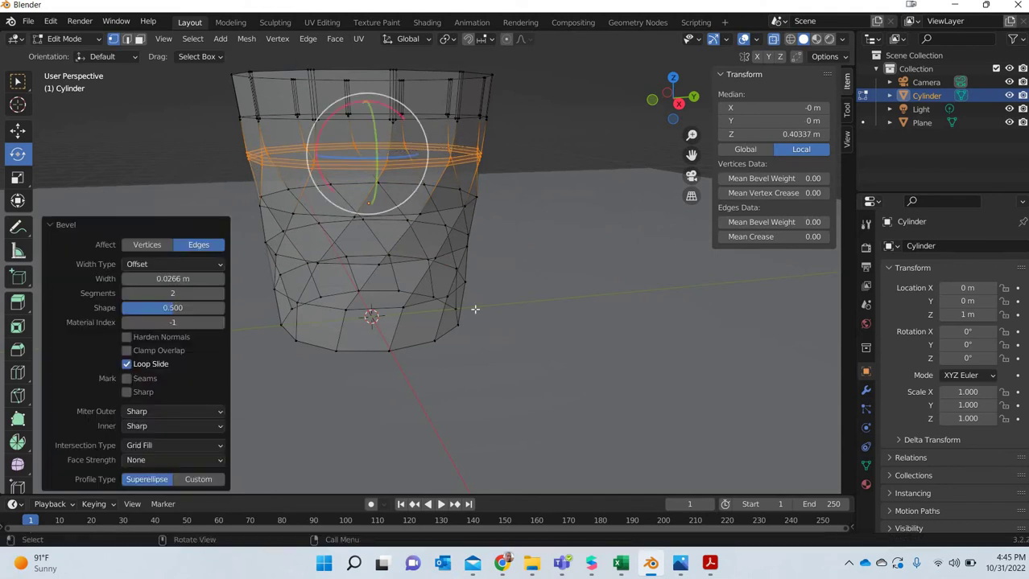
click(168, 279)
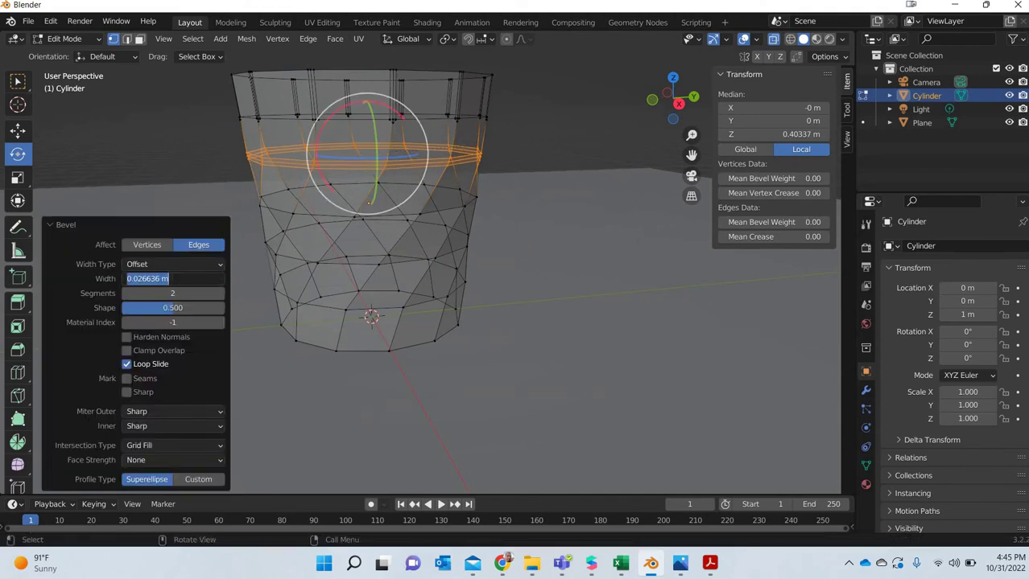
text(0.02)
key(Return)
click(496, 285)
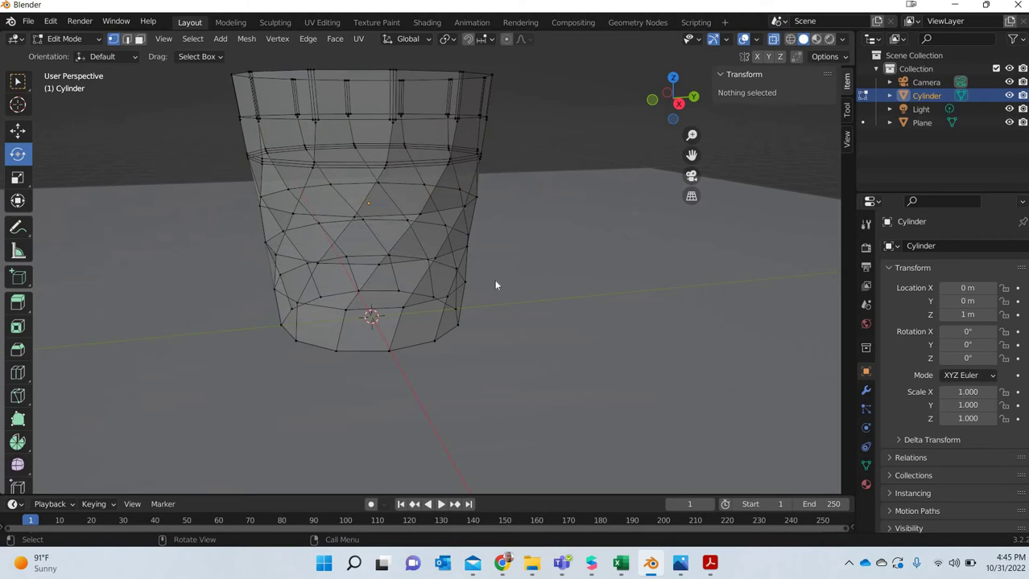
- Try to select all the lengthwise edge loops around the glass in vertex mode
middle_drag(496, 285, 535, 281)
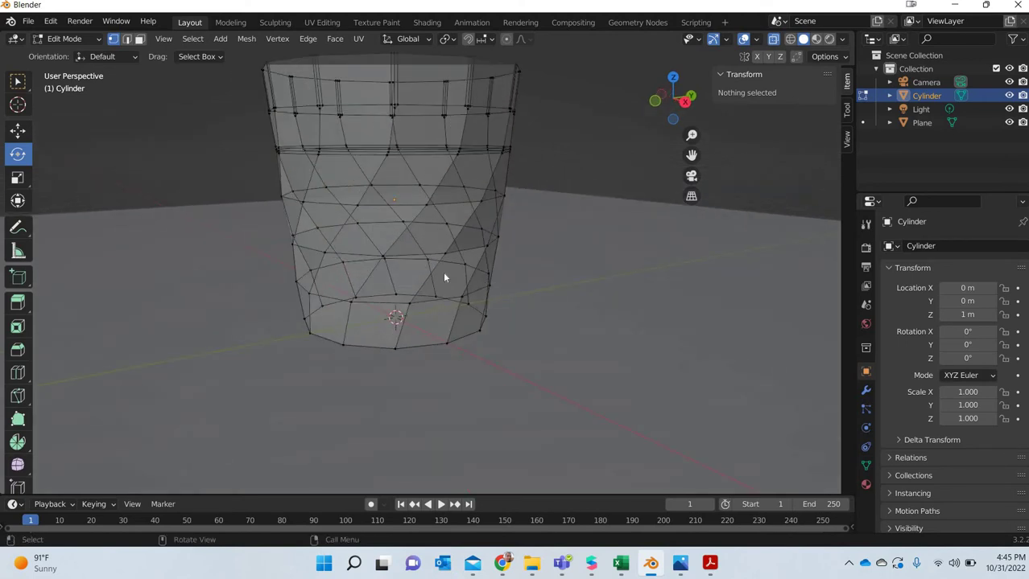
alt+click(365, 196)
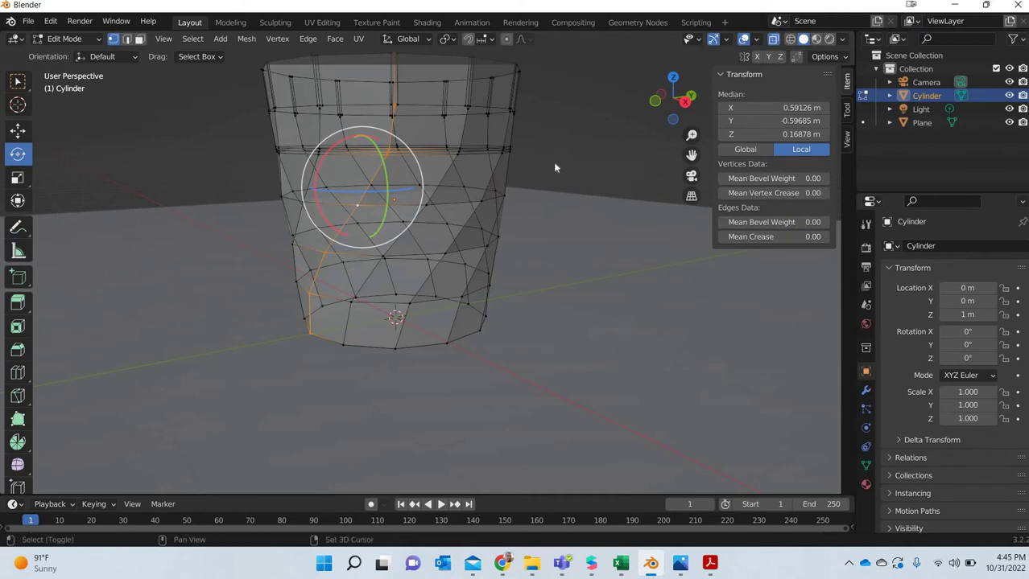
alt+shift+click(493, 180)
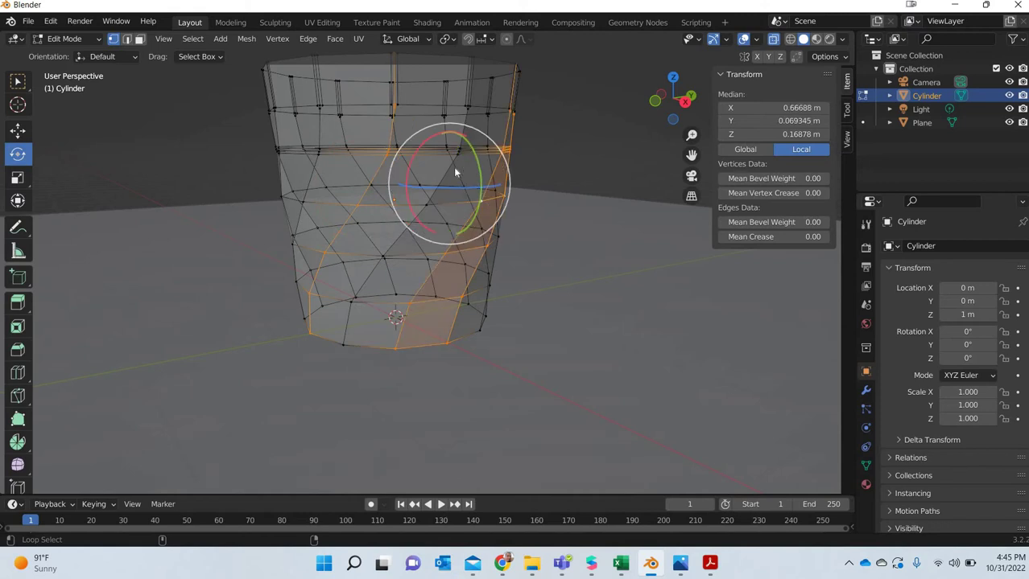
alt+shift+click(453, 167)
alt+shift+click(431, 174)
alt+shift+click(406, 170)
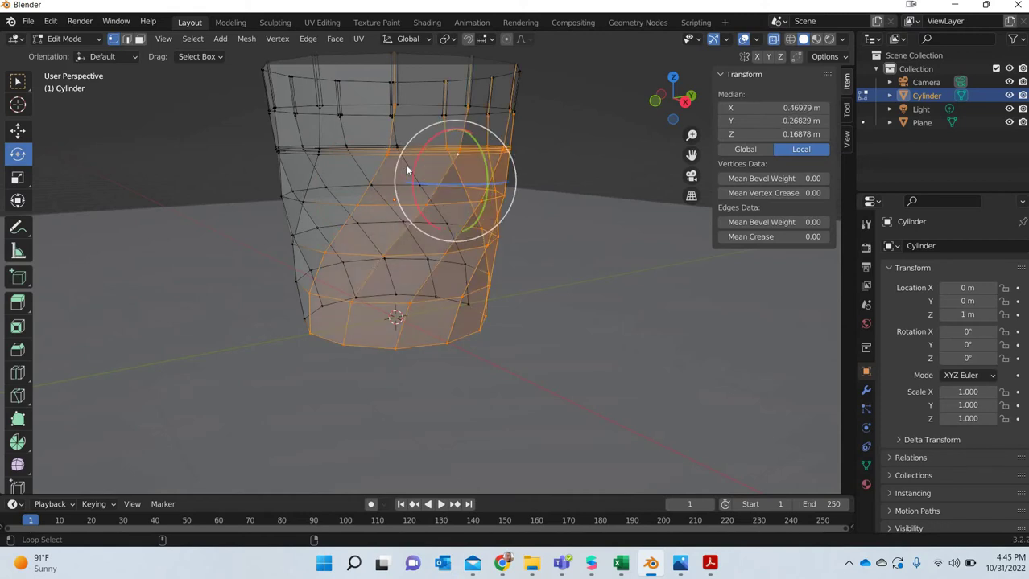
alt+shift+click(362, 175)
alt+shift+click(308, 182)
alt+shift+click(291, 185)
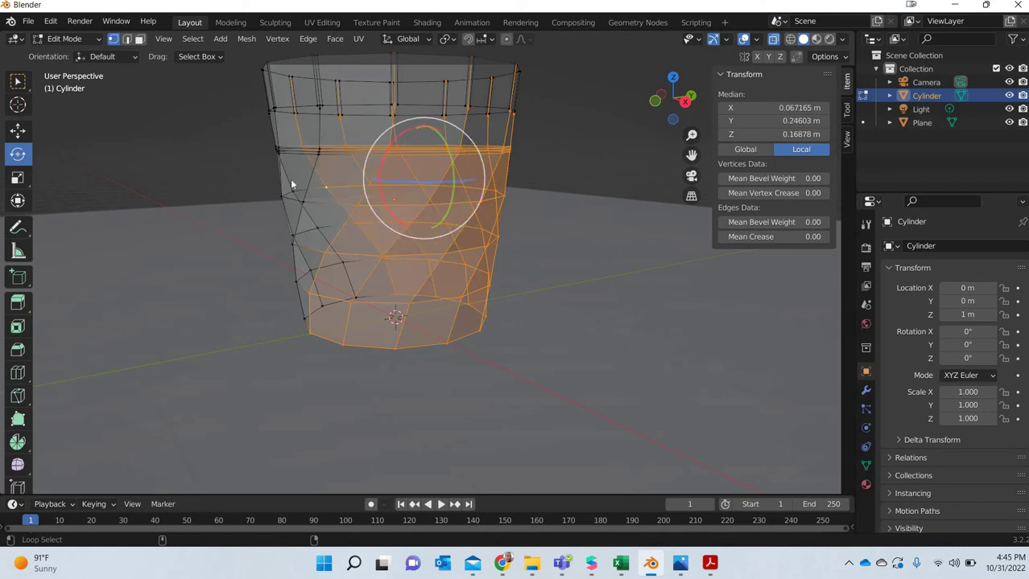
alt+shift+click(299, 185)
alt+shift+click(311, 186)
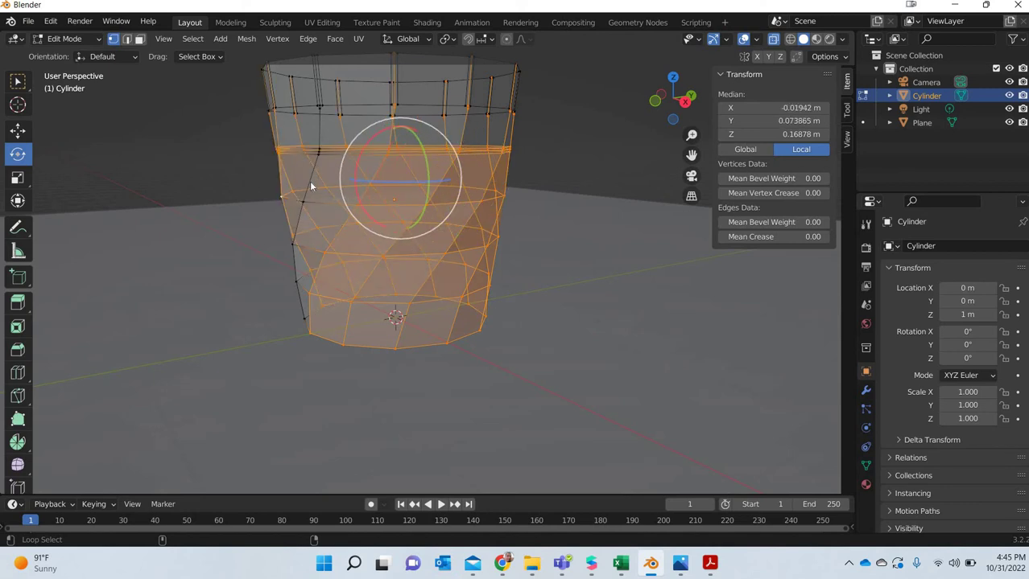
alt+shift+click(298, 240)
middle_drag(488, 262, 422, 265)
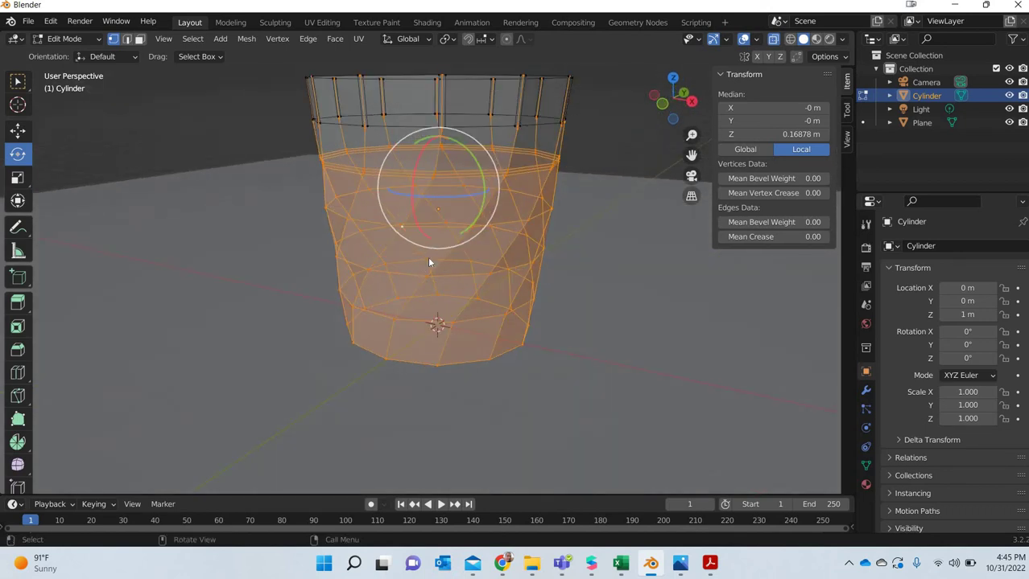
- Try to remove the rim and the band below it from the vertex selection in right view, switching to edge mode
key(KP_3)
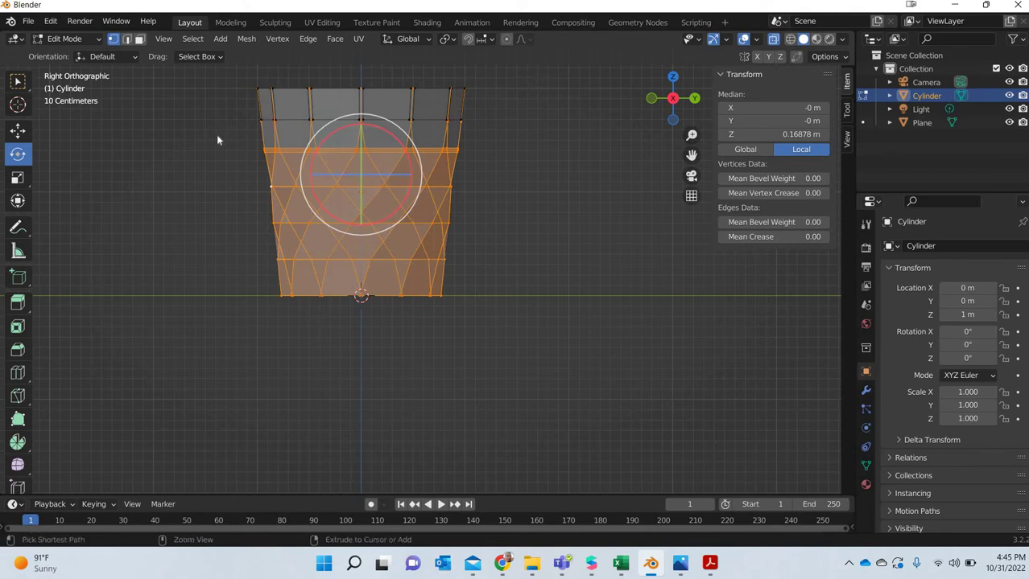
ctrl+drag(528, 74, 218, 138)
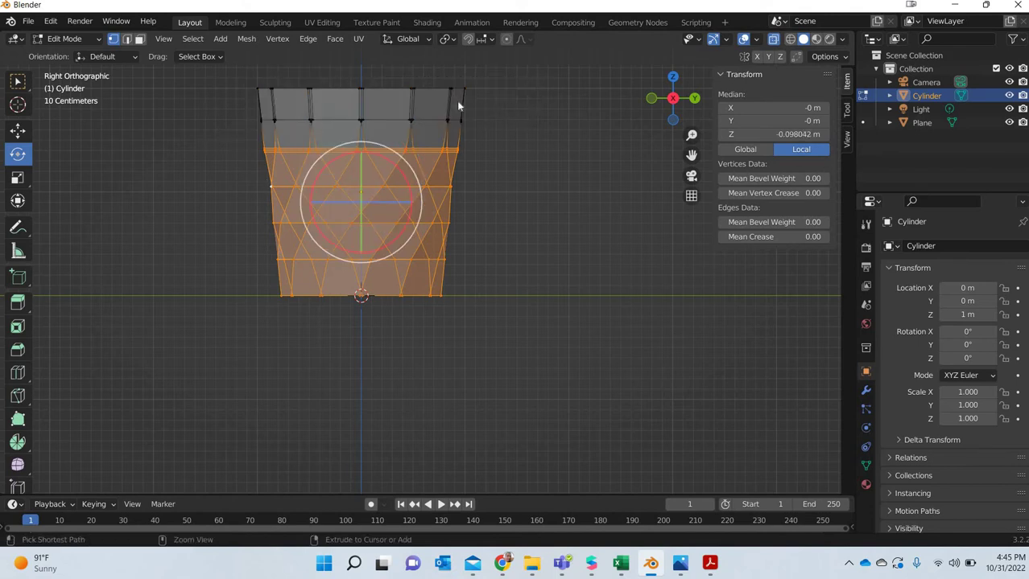
ctrl+click(126, 39)
ctrl+drag(499, 91, 198, 138)
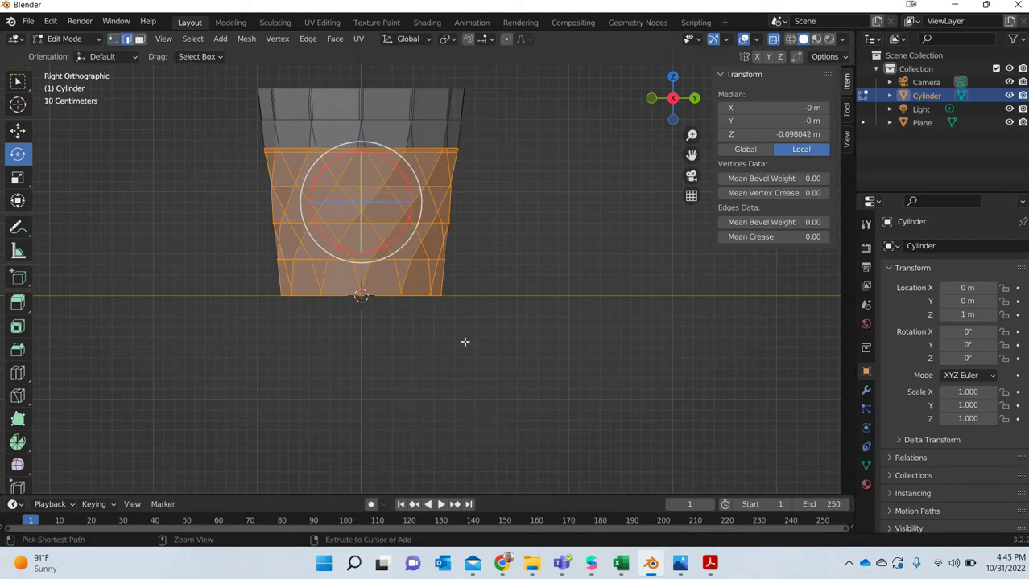
middle_drag(436, 318, 482, 360)
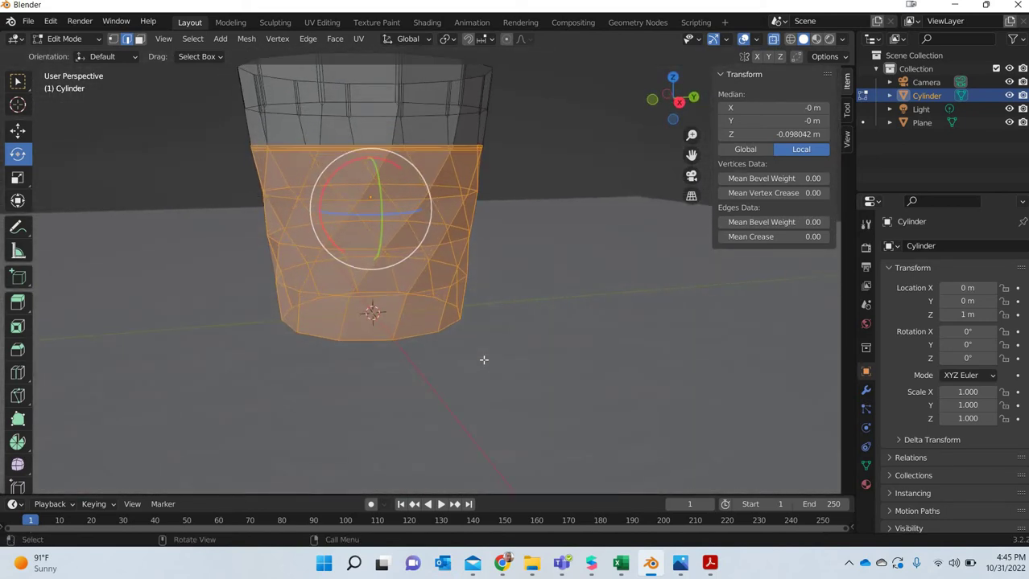
scroll(478, 330, up, 2)
scroll(459, 204, down, 1)
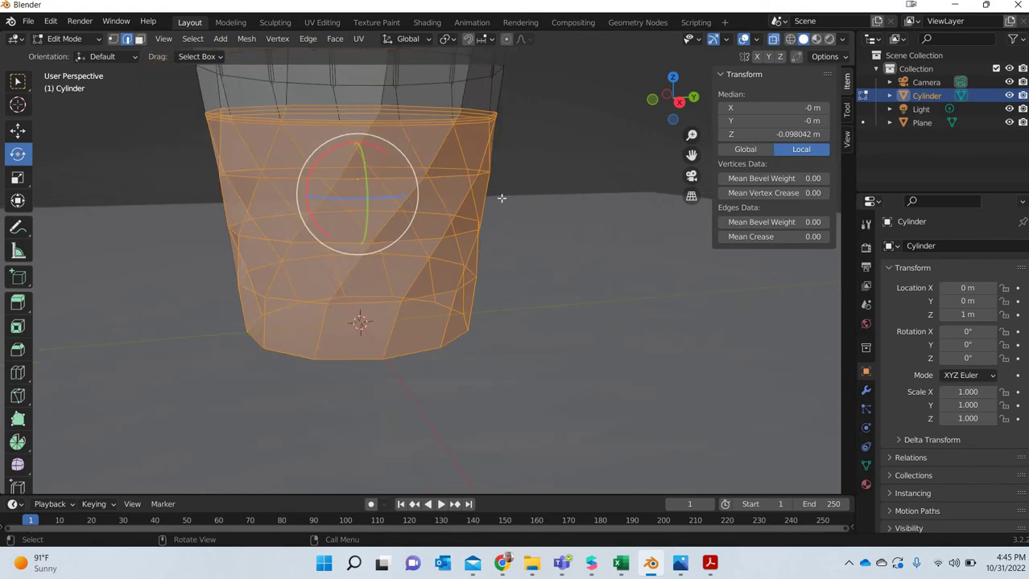
- Try to deselect the vertices of the bevelled horizontal loop above the twisted body, returning to edge mode
key(KP_3)
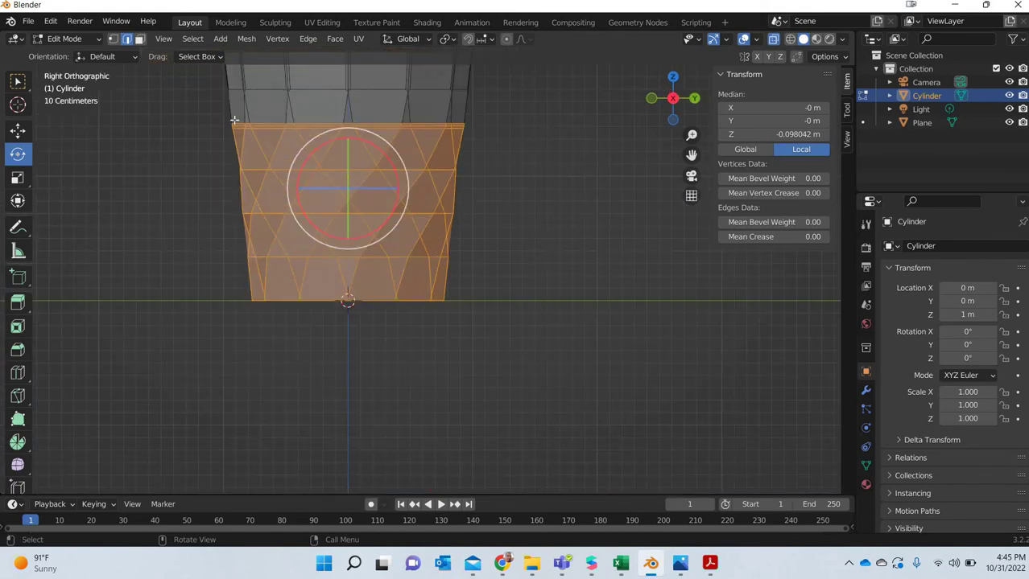
click(113, 39)
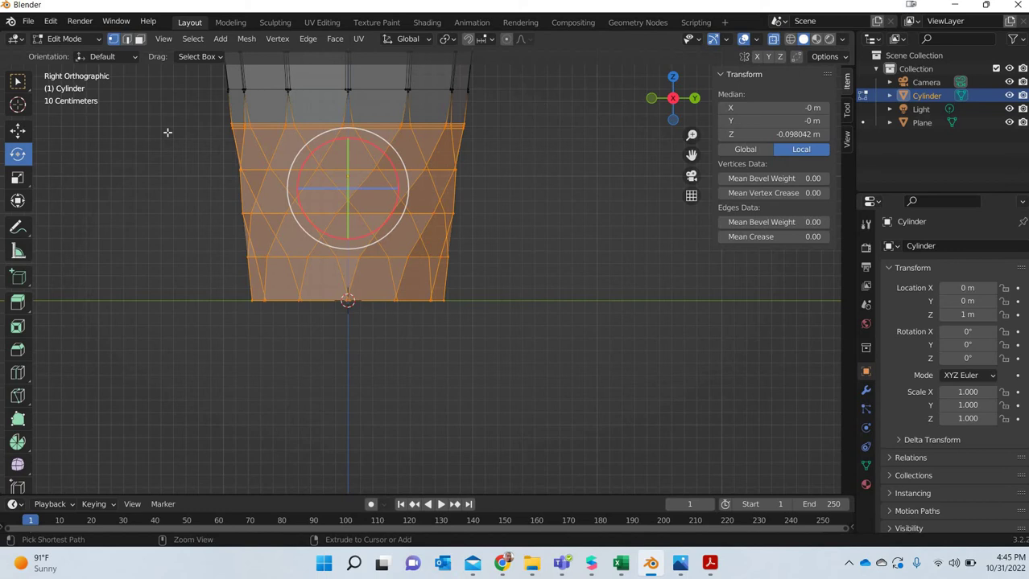
ctrl+drag(545, 99, 159, 134)
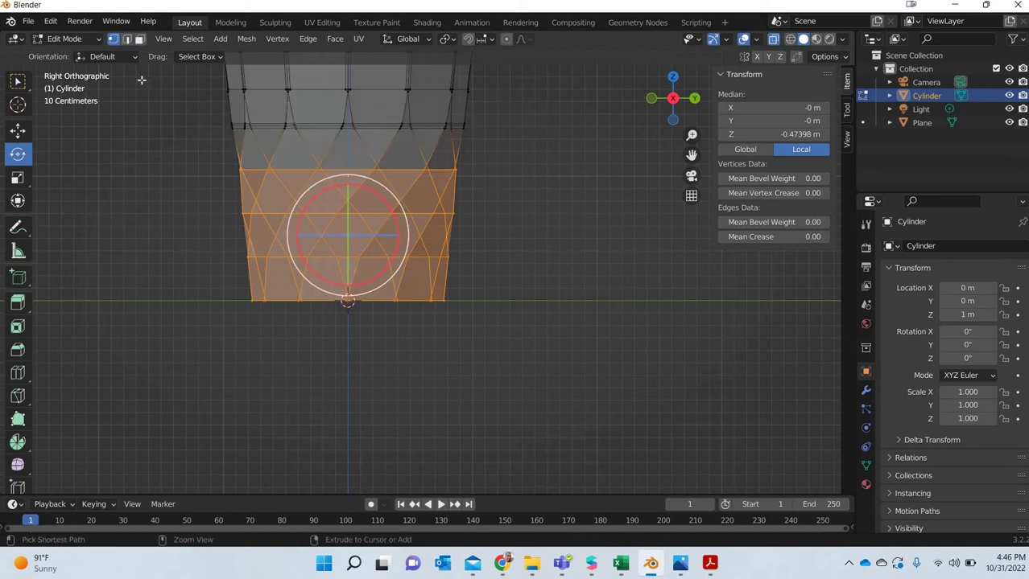
click(127, 42)
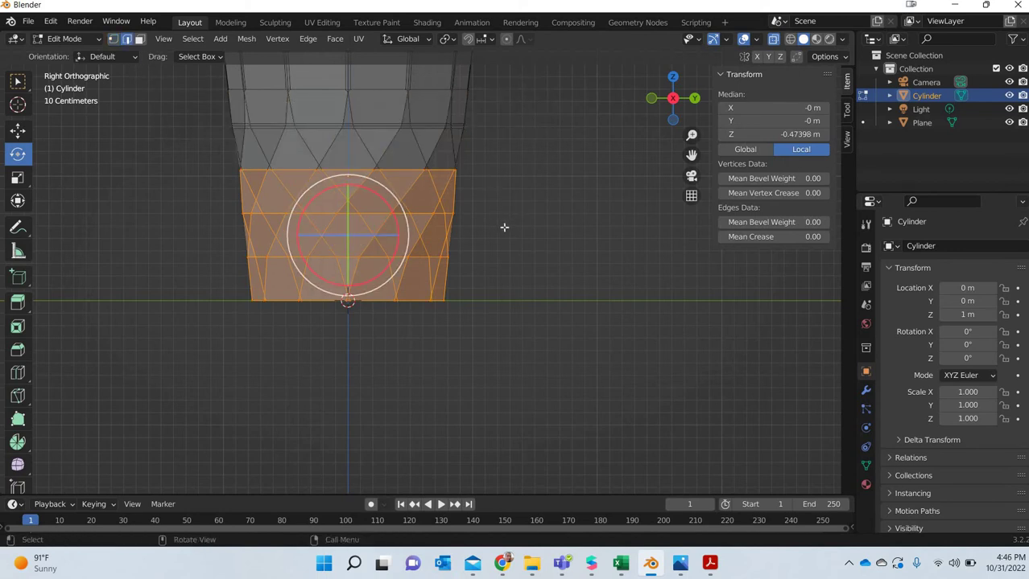
middle_drag(500, 232, 501, 231)
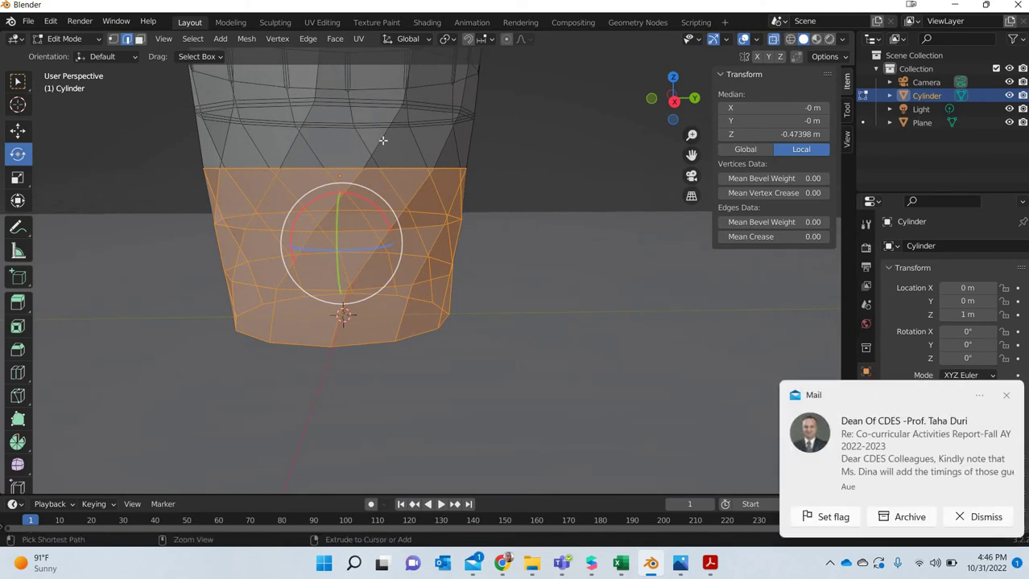
- Try to add the slanted edges directly below the bevelled loop to the selection one by one, ending with a cleared selection
shift+click(363, 142)
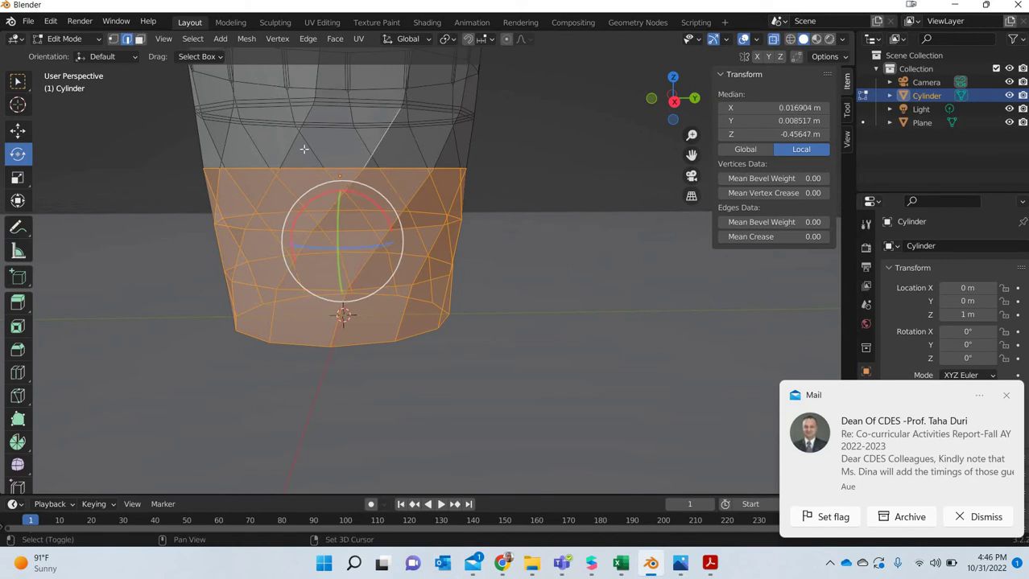
key(ctrl+z)
key(ctrl+z)
key(ctrl+z)
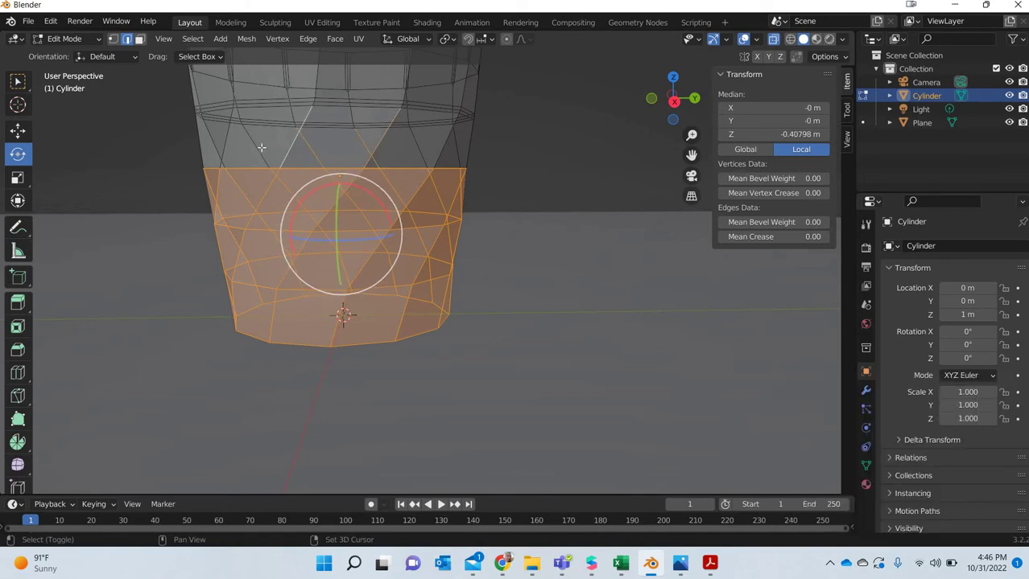
key(ctrl+z)
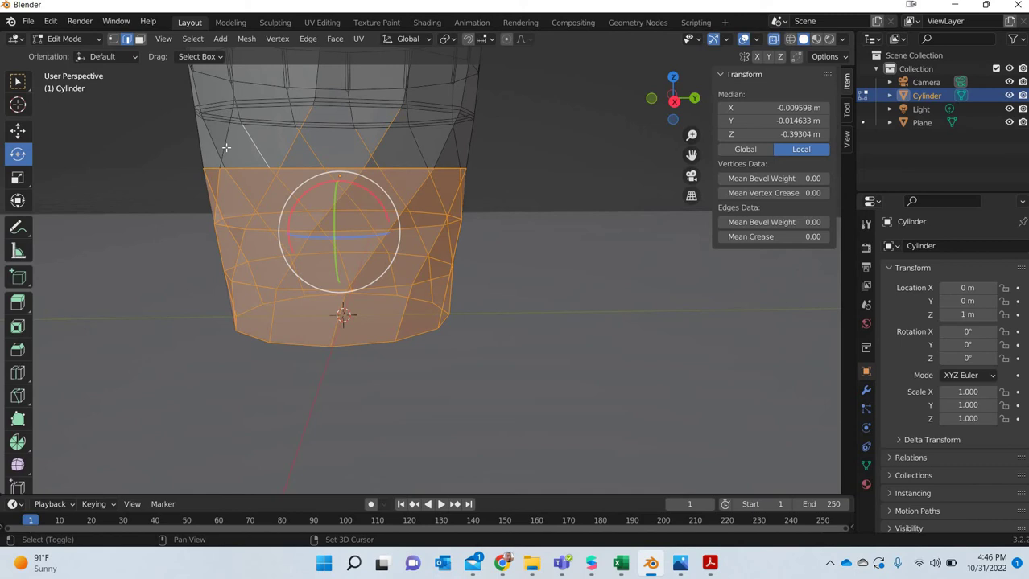
key(ctrl+z)
key(ctrl+z)
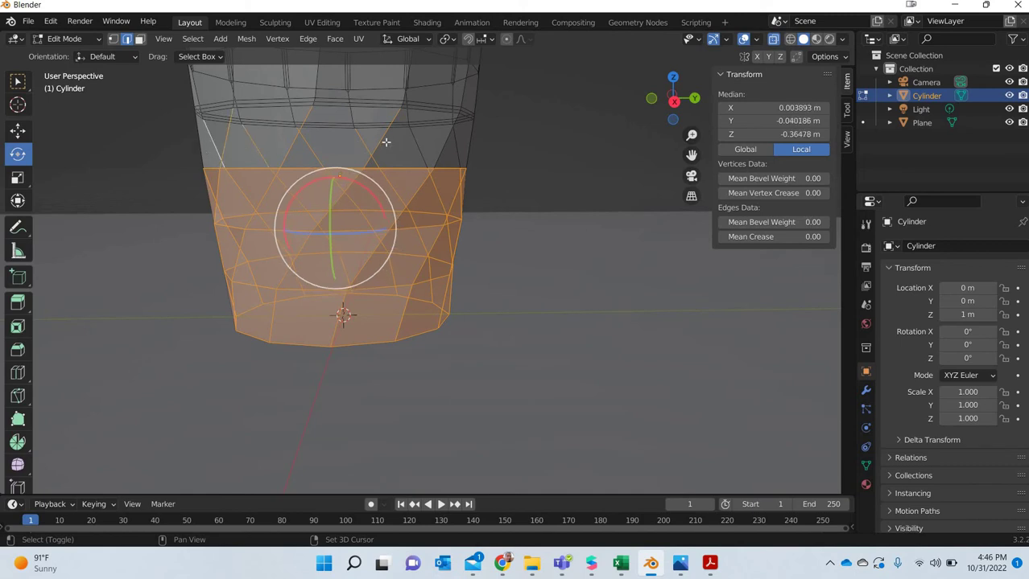
key(ctrl+z)
key(ctrl+z)
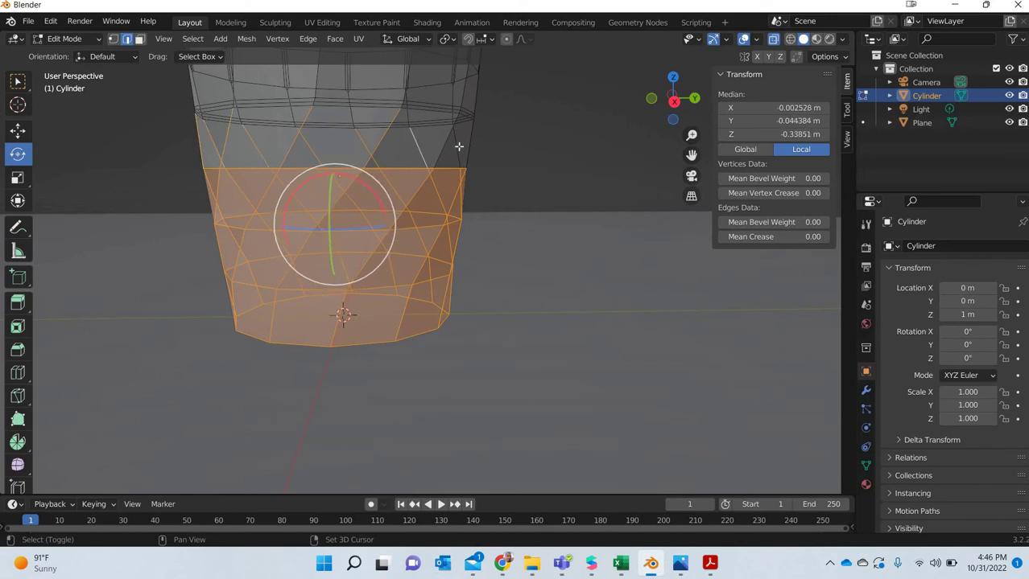
key(ctrl+z)
key(ctrl+z)
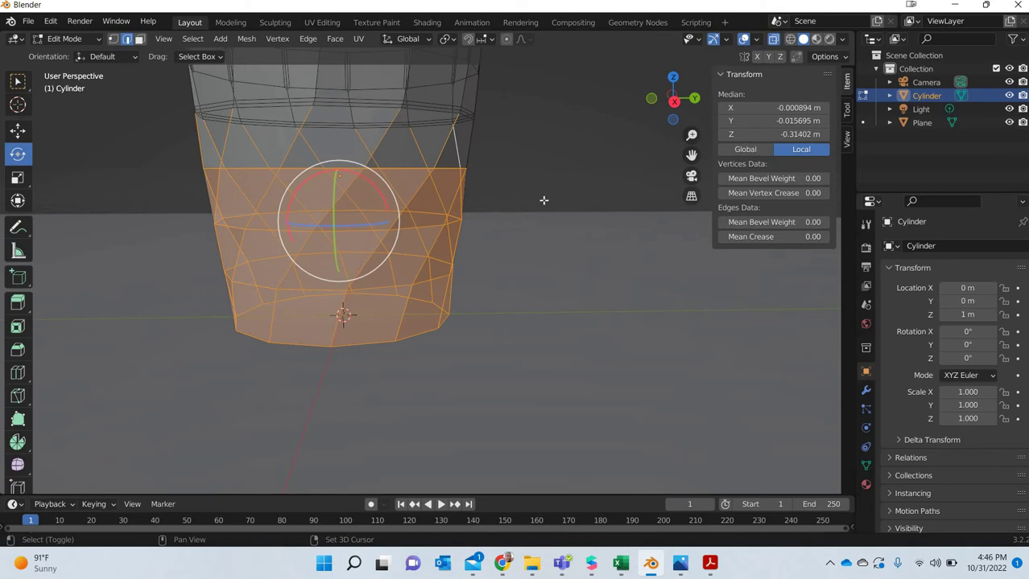
key(ctrl+z)
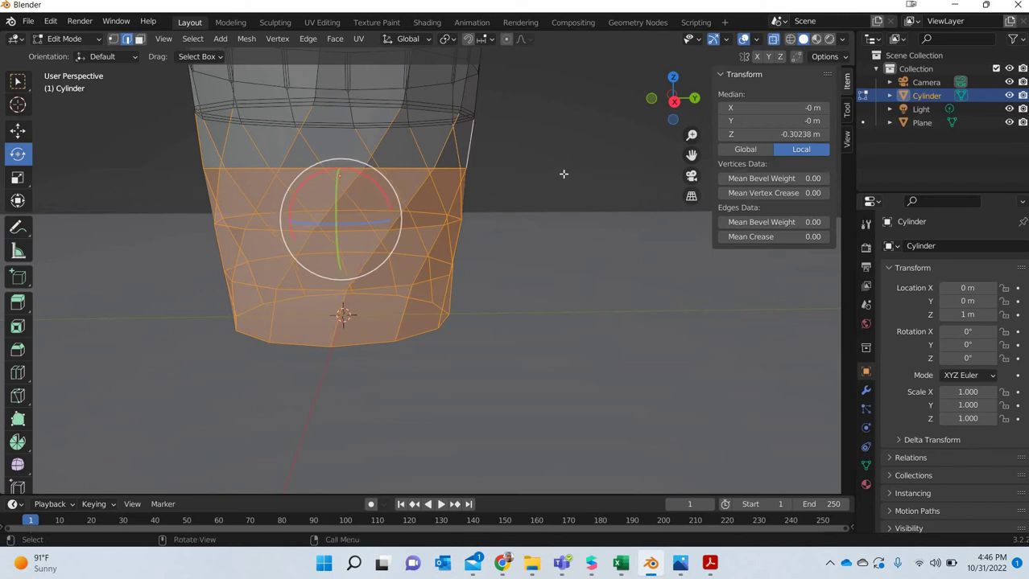
click(537, 223)
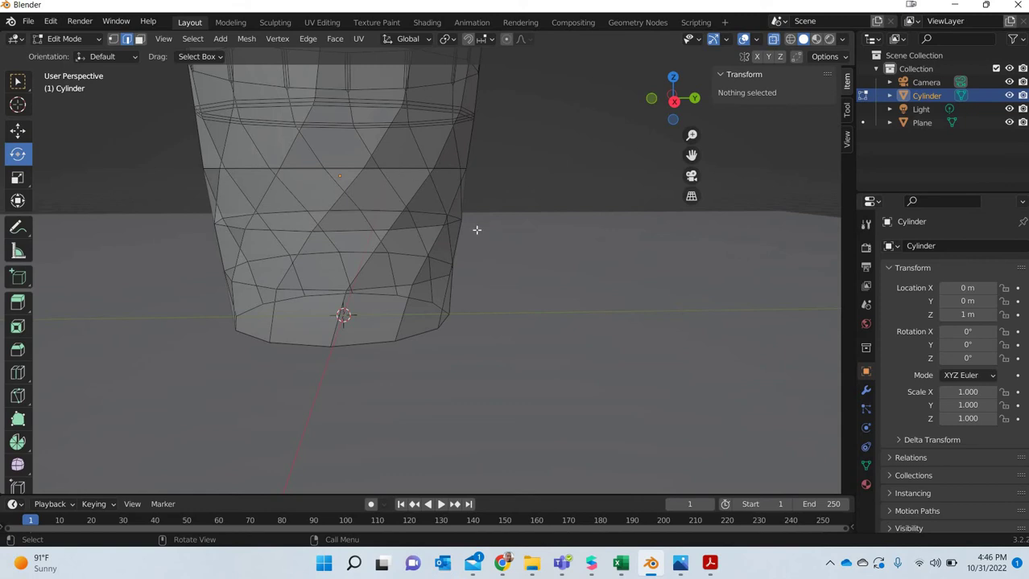
- Select all the twisted lengthwise edge loops around the glass in edge mode
key(shift)
key(alt)
alt+click(455, 153)
alt+shift+click(455, 148)
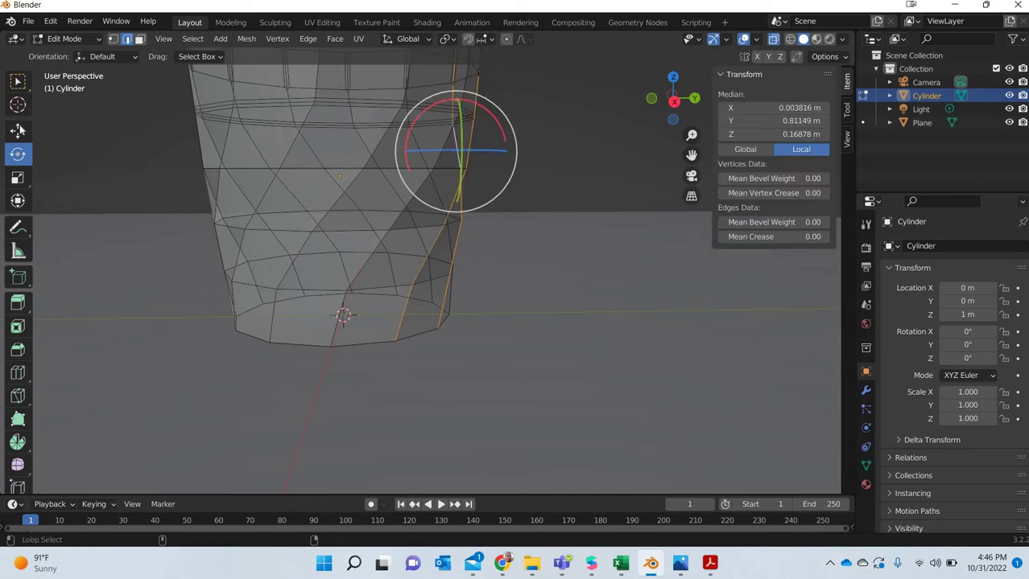
click(17, 131)
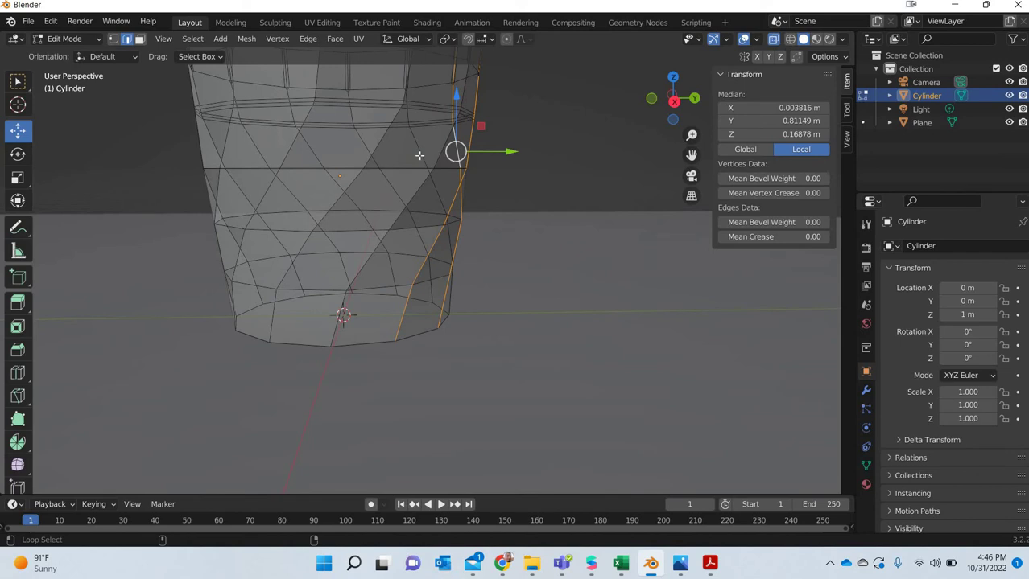
alt+shift+click(381, 150)
alt+shift+click(360, 146)
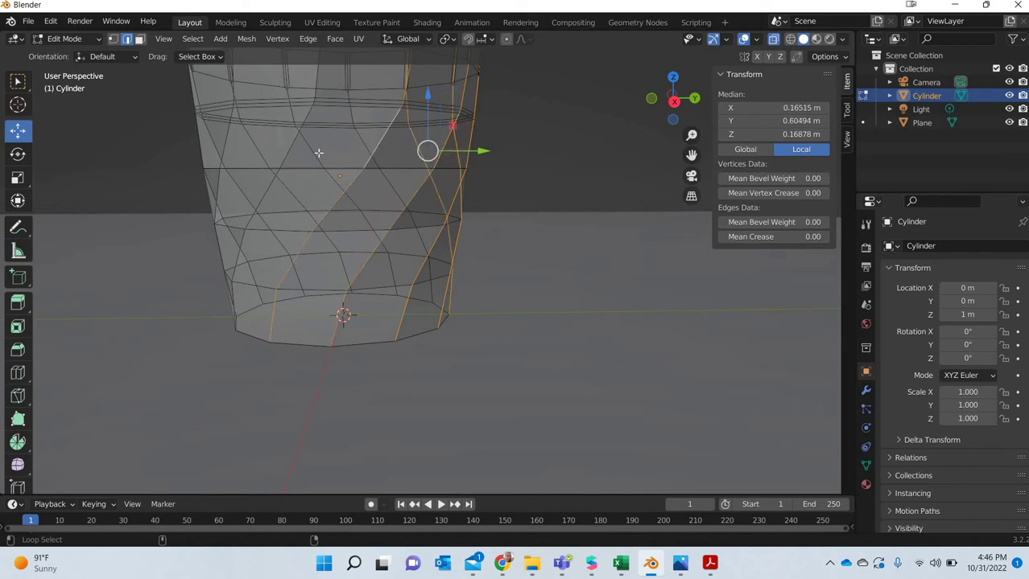
alt+shift+click(318, 153)
alt+shift+click(263, 152)
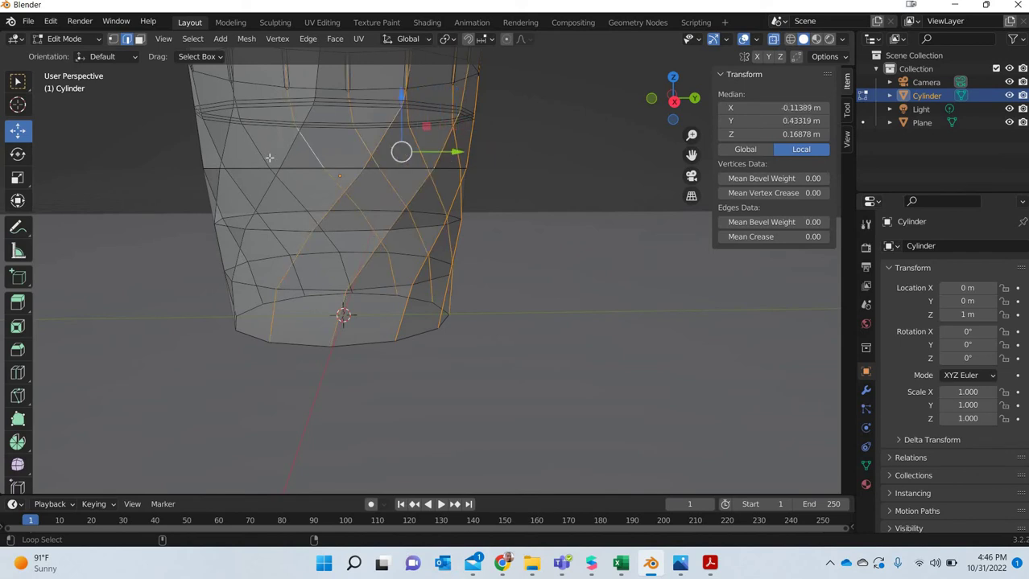
alt+shift+click(226, 152)
alt+shift+click(221, 144)
alt+shift+click(205, 146)
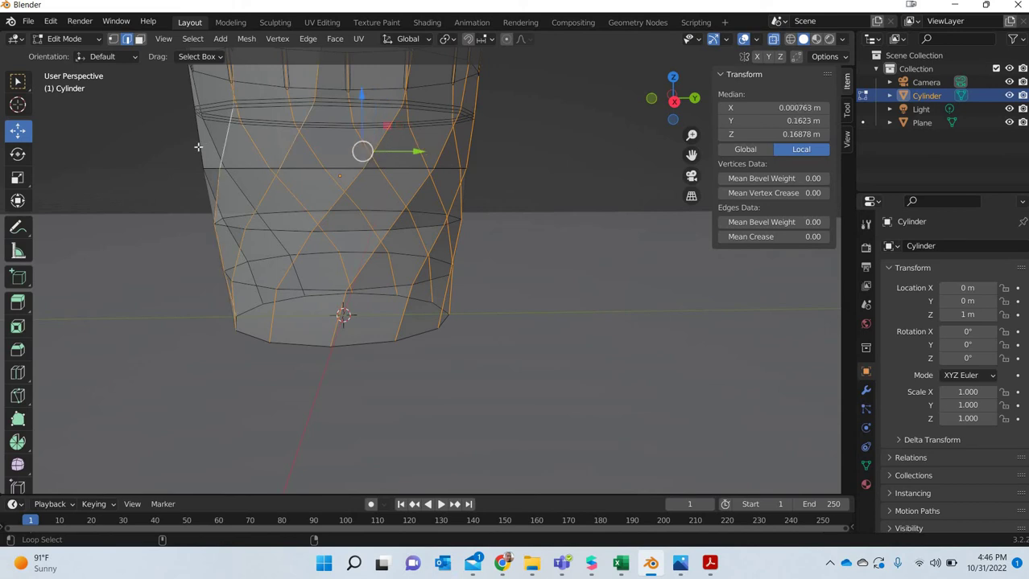
alt+shift+click(198, 147)
alt+shift+click(211, 155)
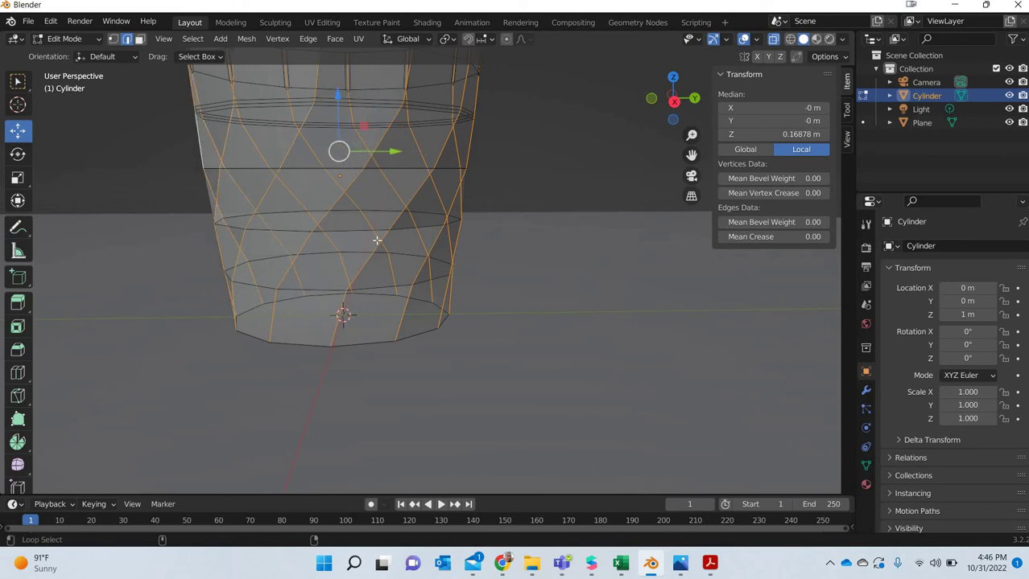
- Deselect the edges of the rim and the band below it in right view, keeping only the twisted lower body's slanted edges selected
scroll(375, 239, down, 2)
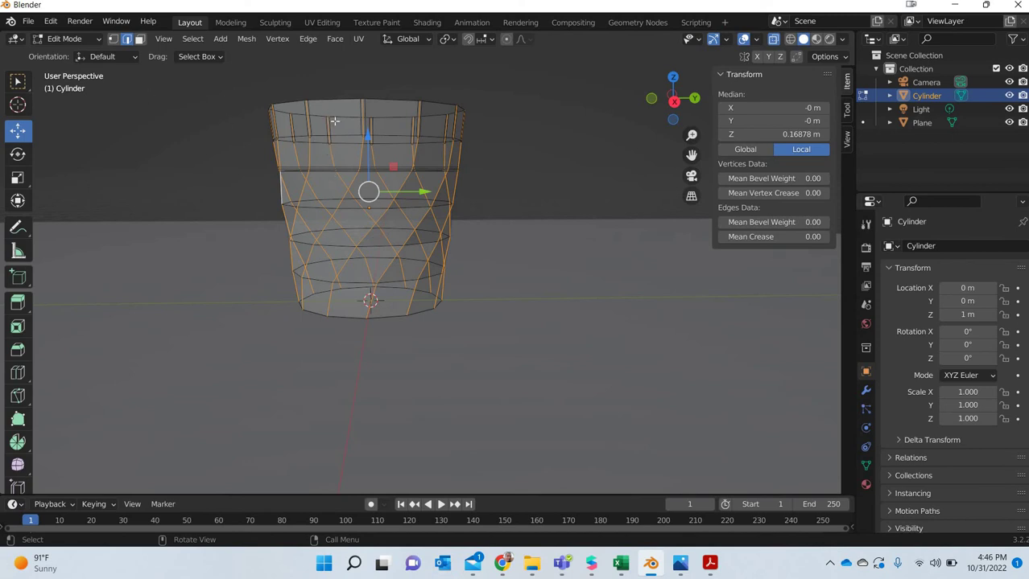
key(KP_3)
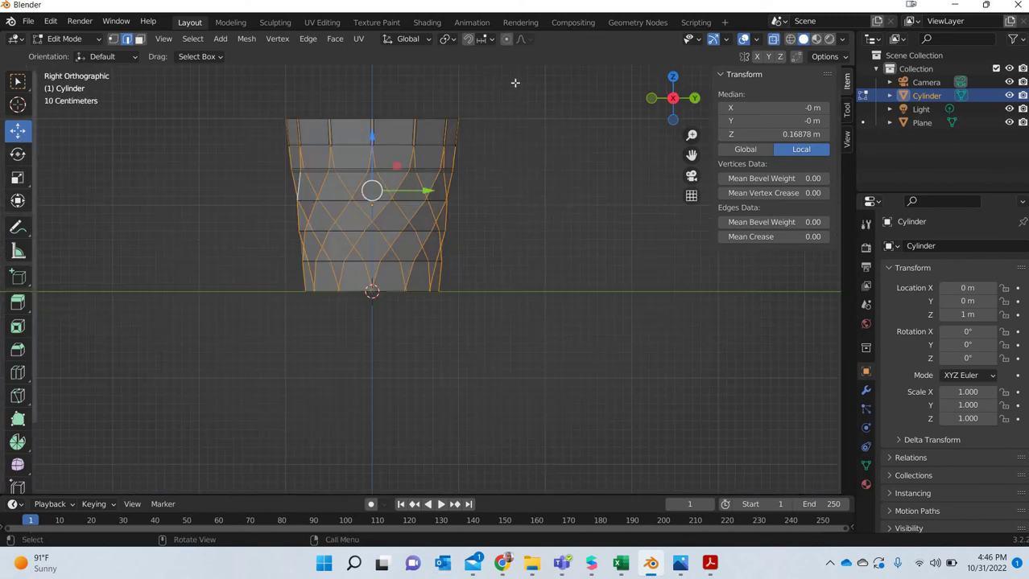
ctrl+drag(515, 82, 206, 160)
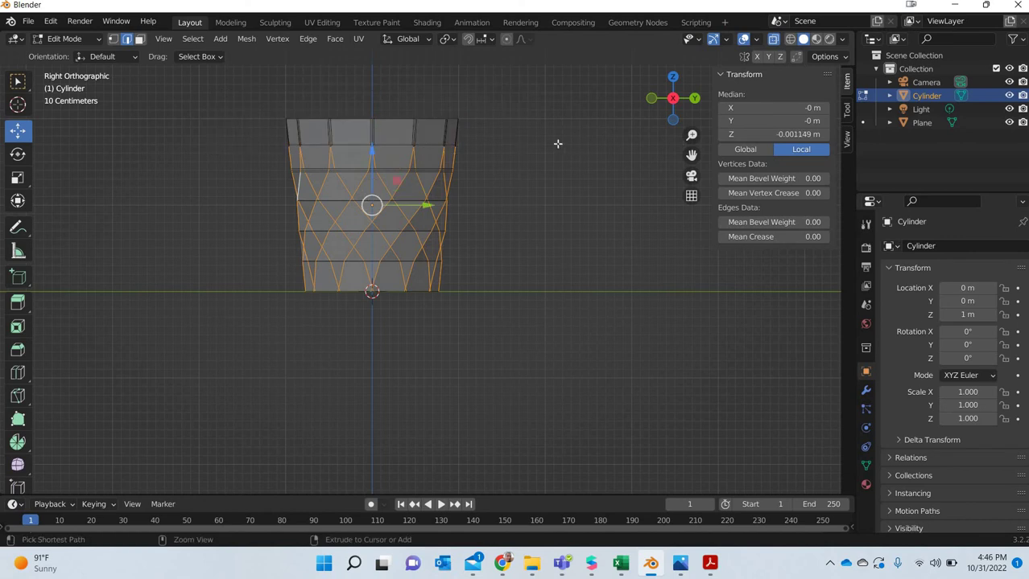
ctrl+drag(518, 123, 202, 161)
middle_drag(466, 317, 486, 297)
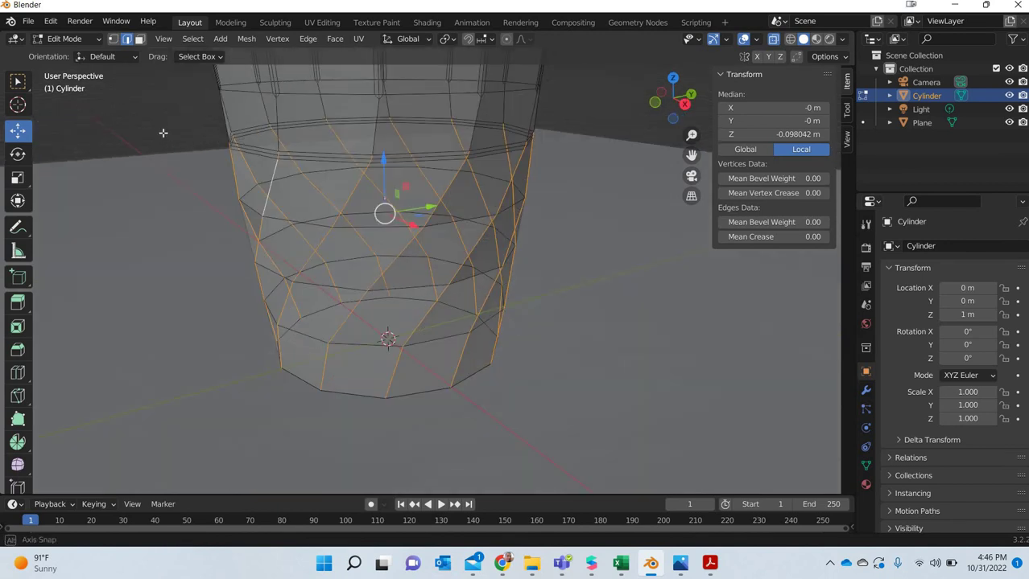
- Bevel the selected slanted edges of the twisted body with a 0.02 m width and 2 segments, returning to object mode
click(308, 39)
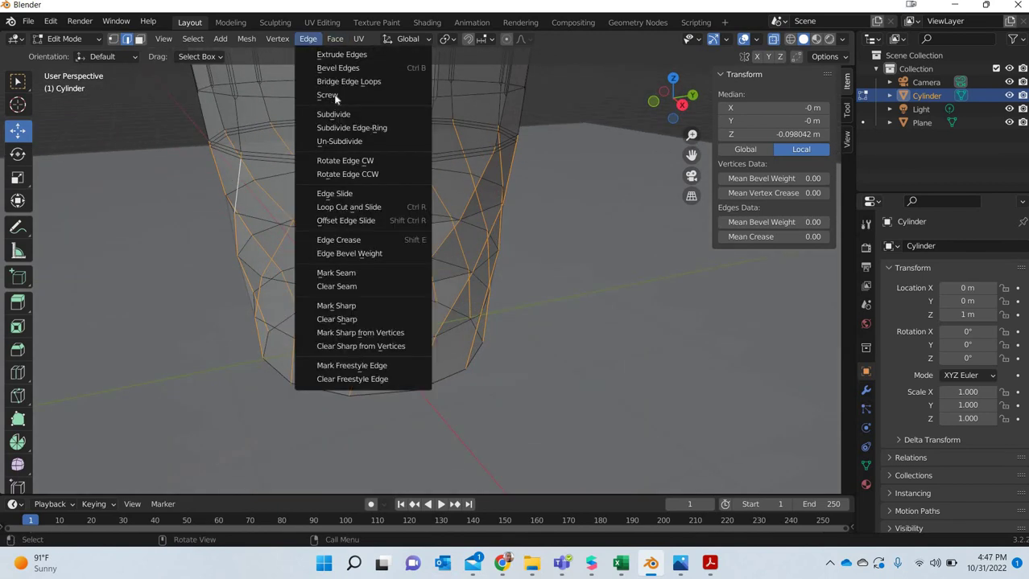
click(337, 67)
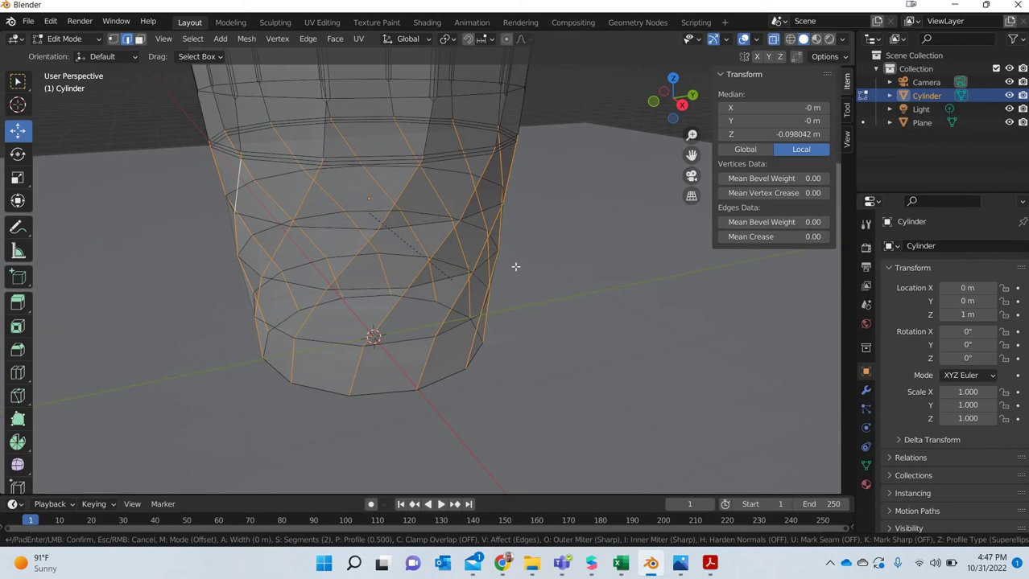
click(236, 303)
click(189, 279)
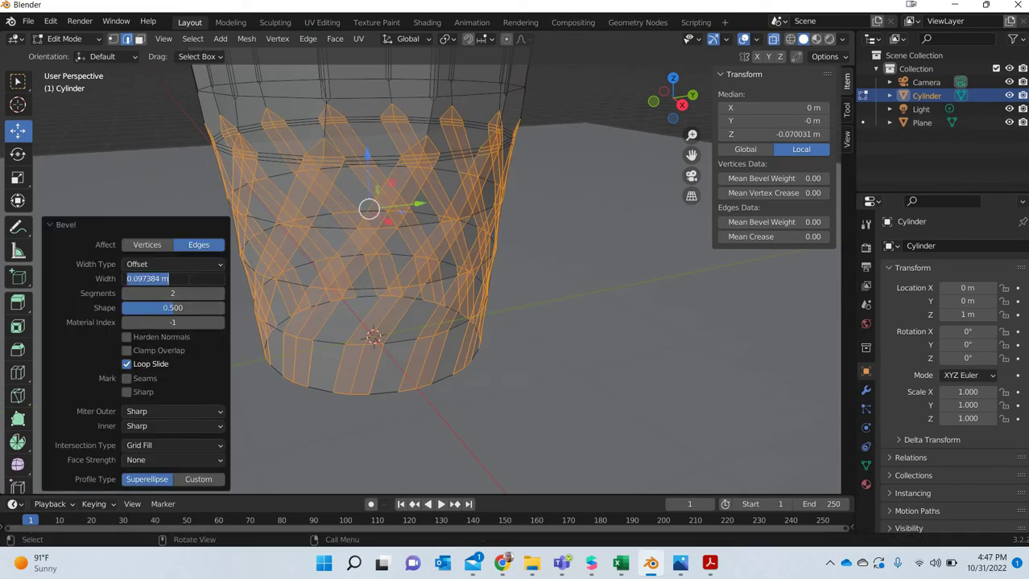
text(0.02)
key(Return)
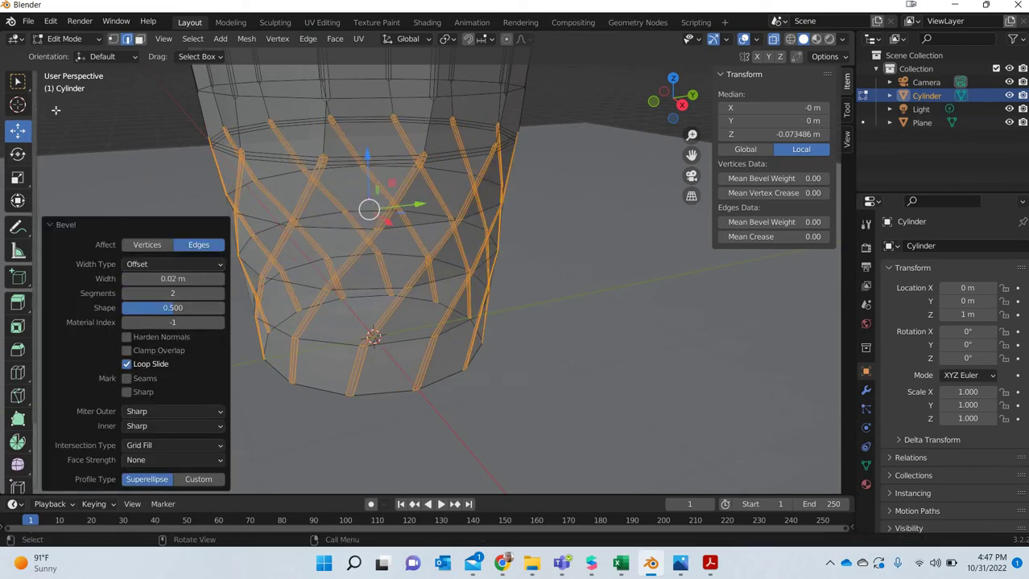
click(514, 313)
key(Tab)
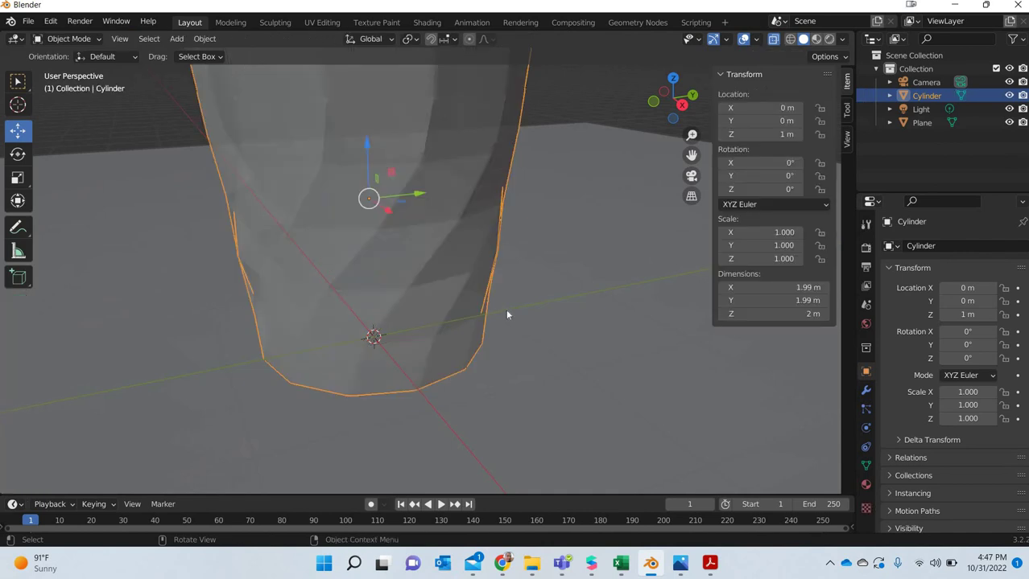
- Add a Solidify modifier to the glass with a thickness of 0.2 m
scroll(505, 309, down, 5)
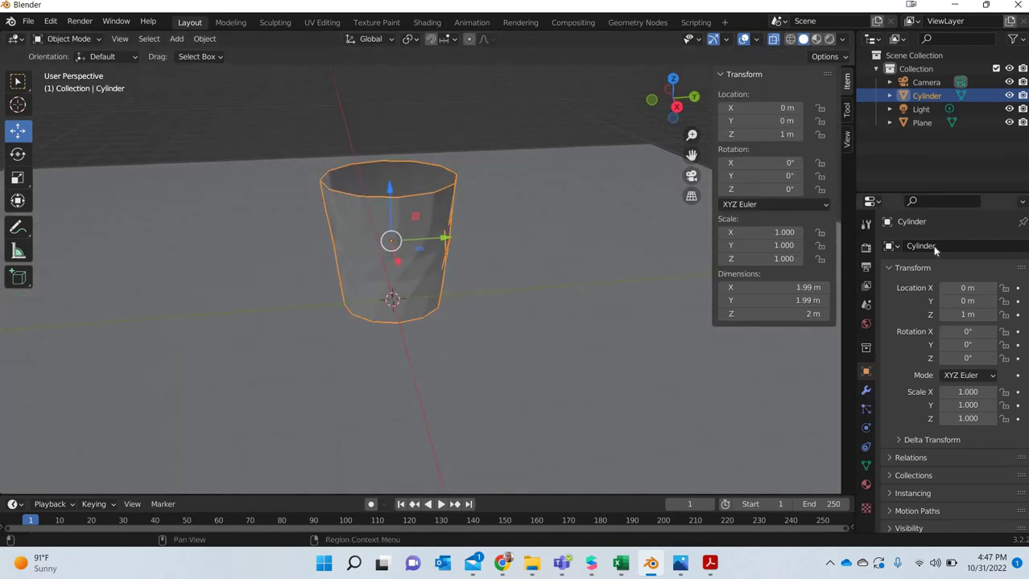
click(866, 391)
click(908, 247)
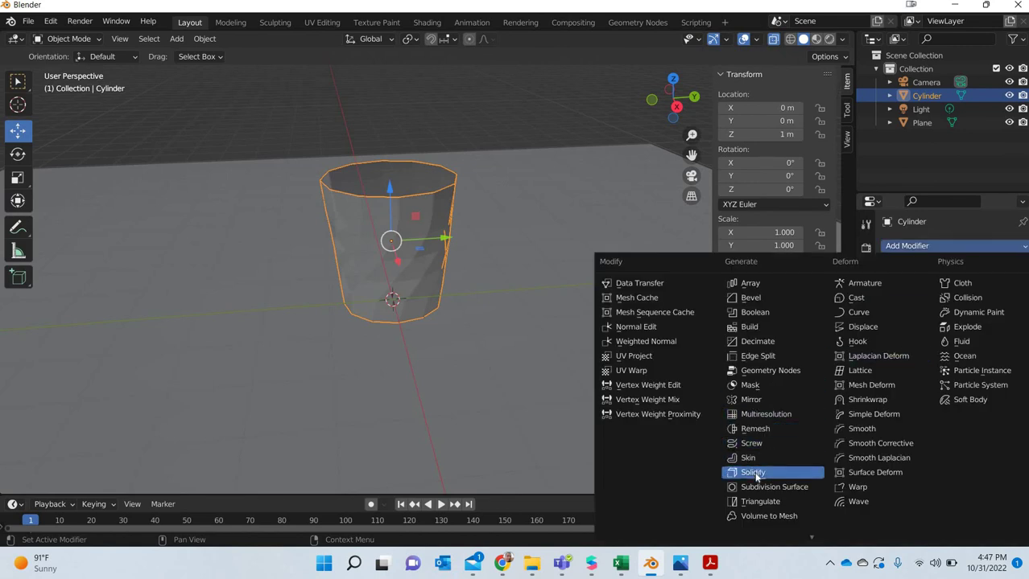
click(755, 474)
double_click(974, 304)
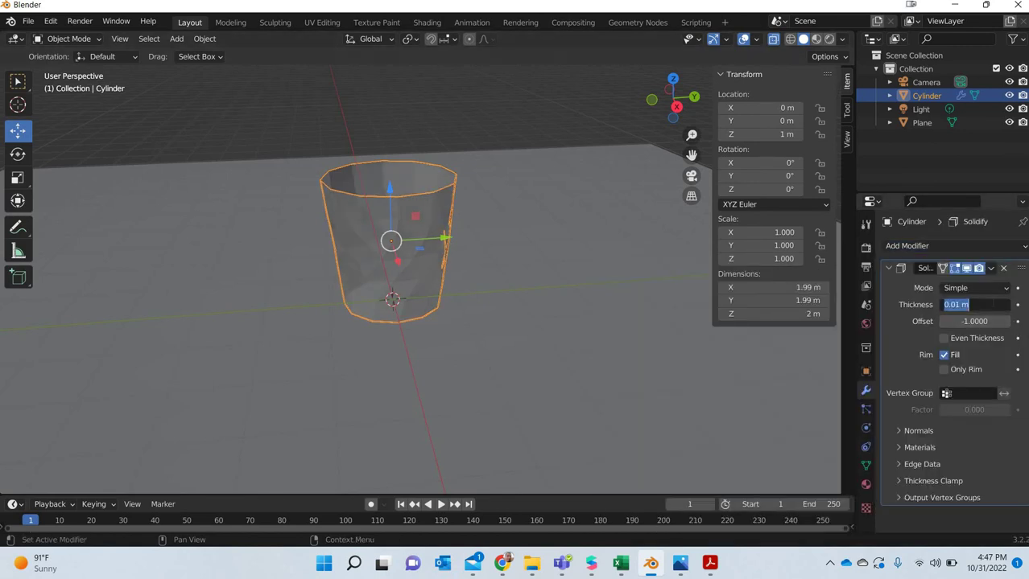
text(0.2)
key(Return)
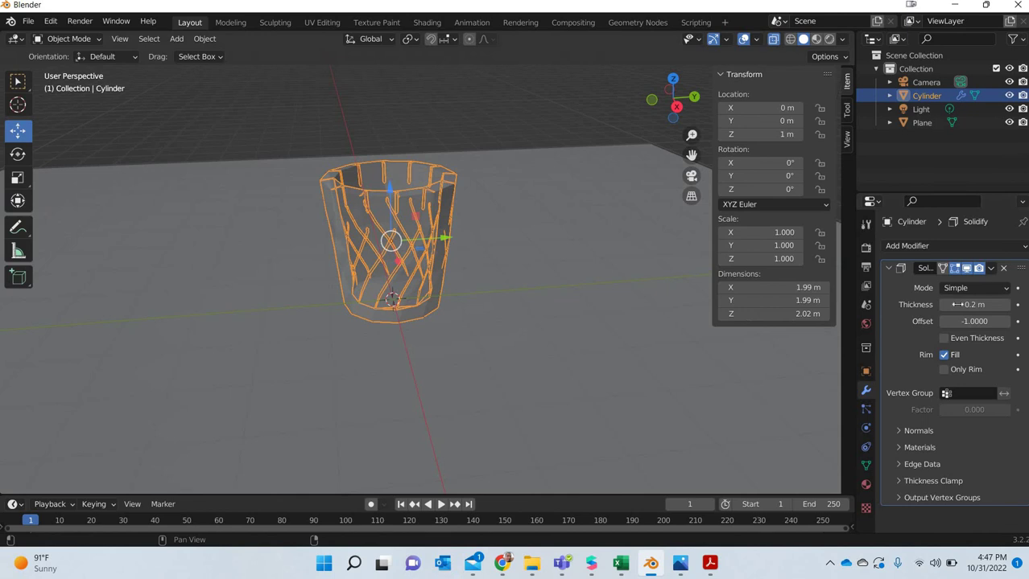
- Set the Solidify thickness to 0.05 m and turn off X-ray display of the glass
double_click(973, 304)
text(0.05)
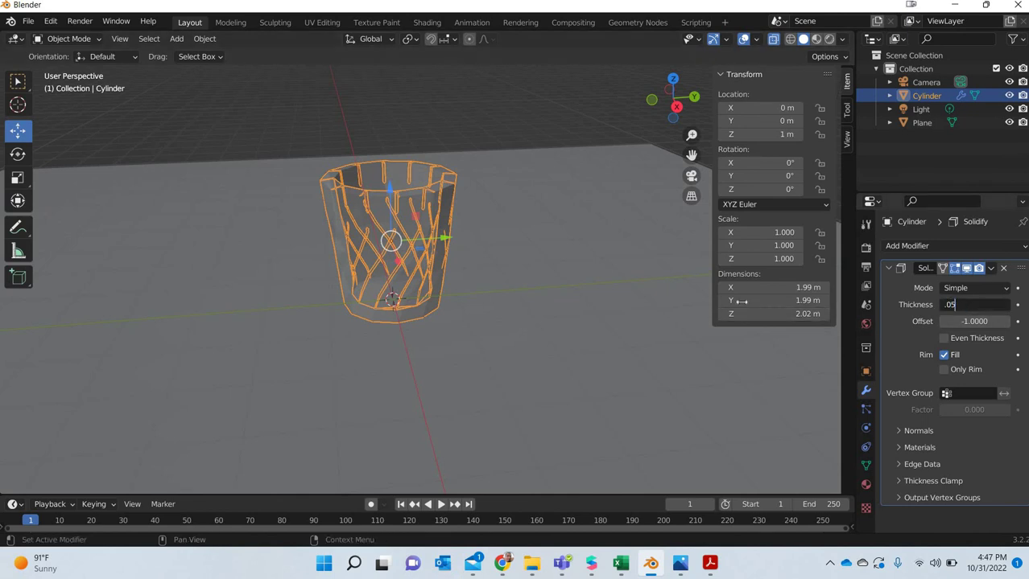
key(Return)
middle_drag(361, 294, 333, 331)
scroll(764, 60, up, 2)
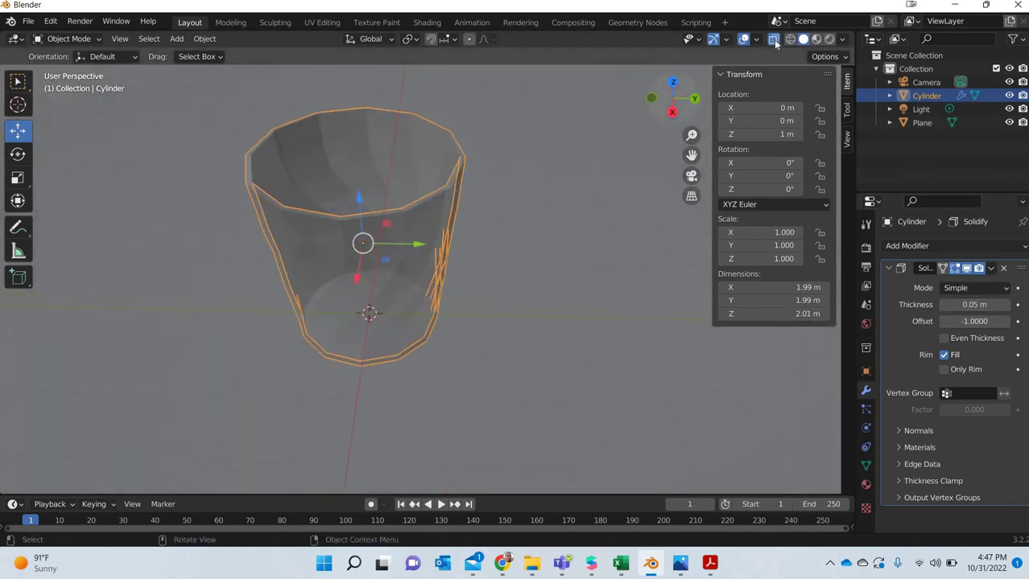
key(alt+z)
scroll(343, 224, up, 3)
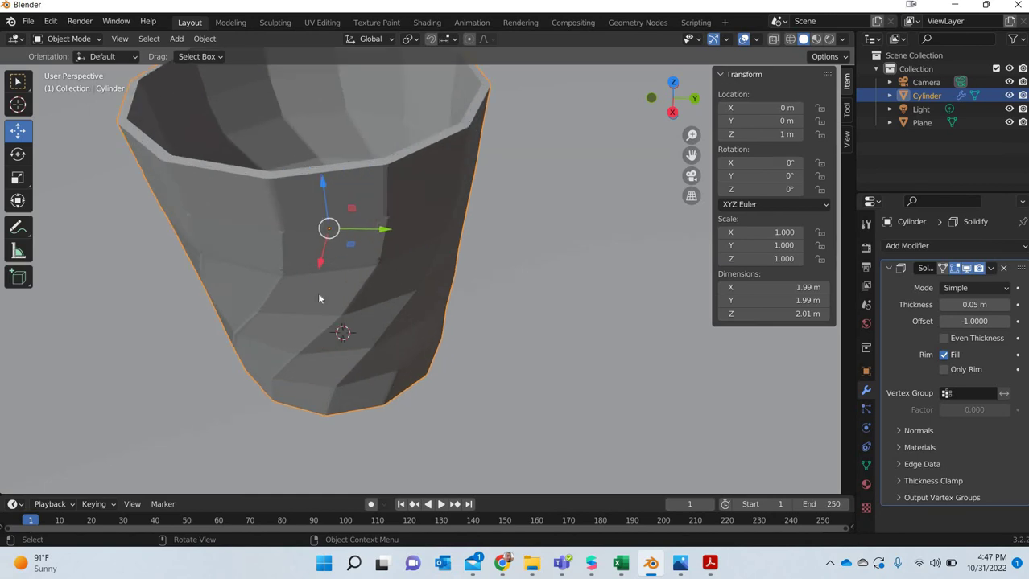
shift+middle_drag(250, 211, 336, 298)
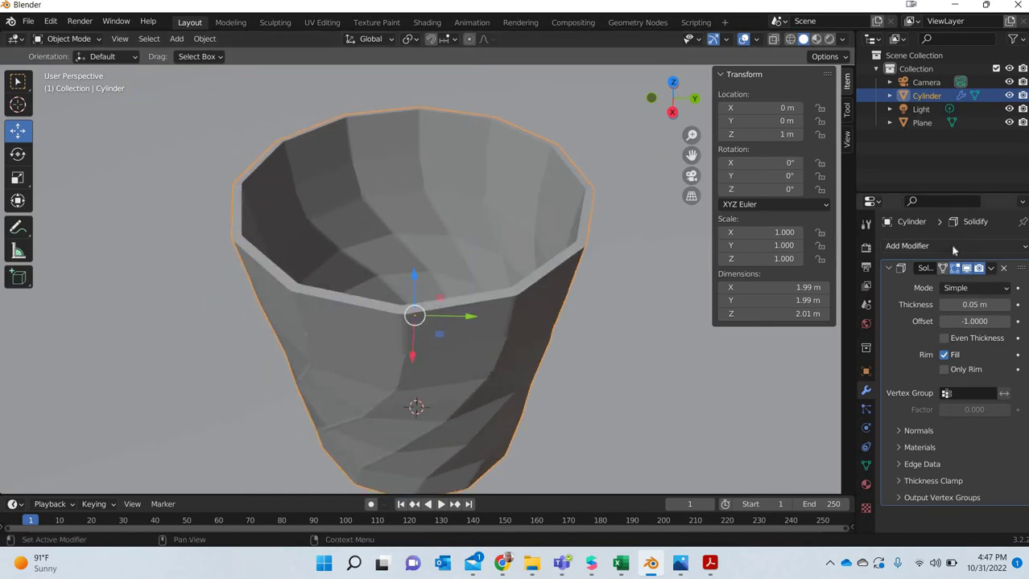
- Add a Subdivision Surface modifier with viewport level 2 to the glass and shade it smooth
click(907, 245)
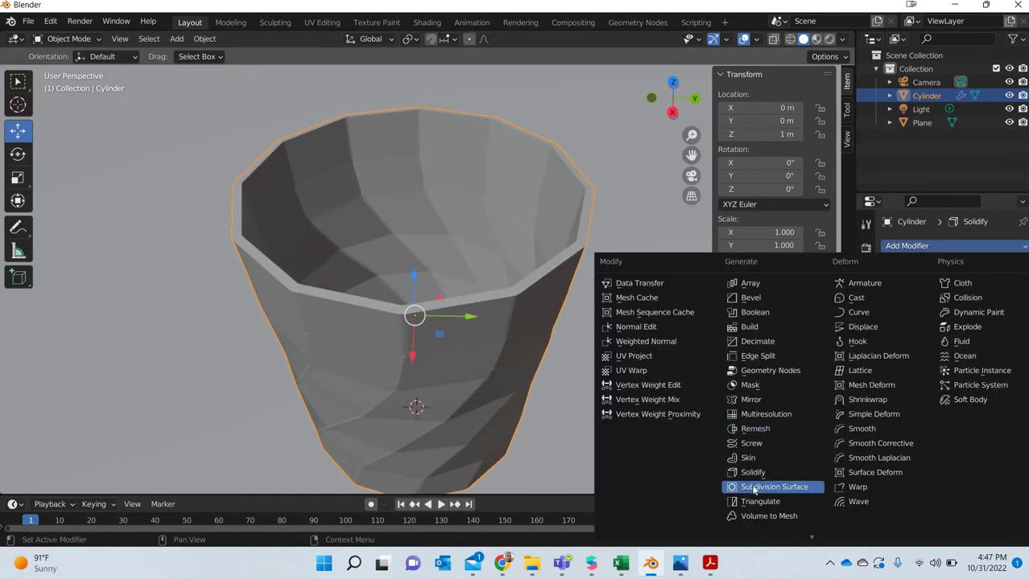
click(755, 487)
scroll(982, 457, down, 3)
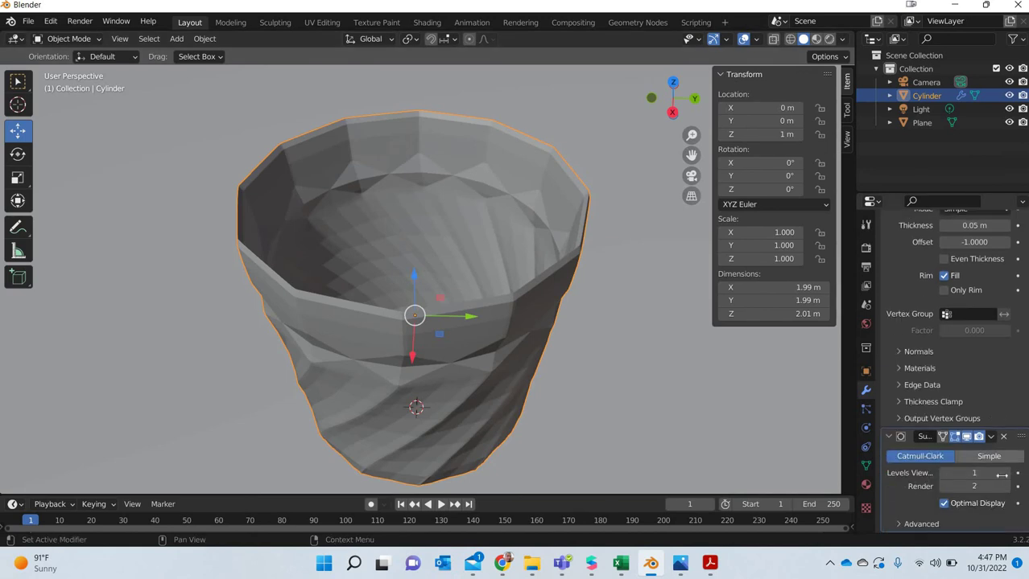
click(1005, 473)
middle_drag(619, 354, 293, 136)
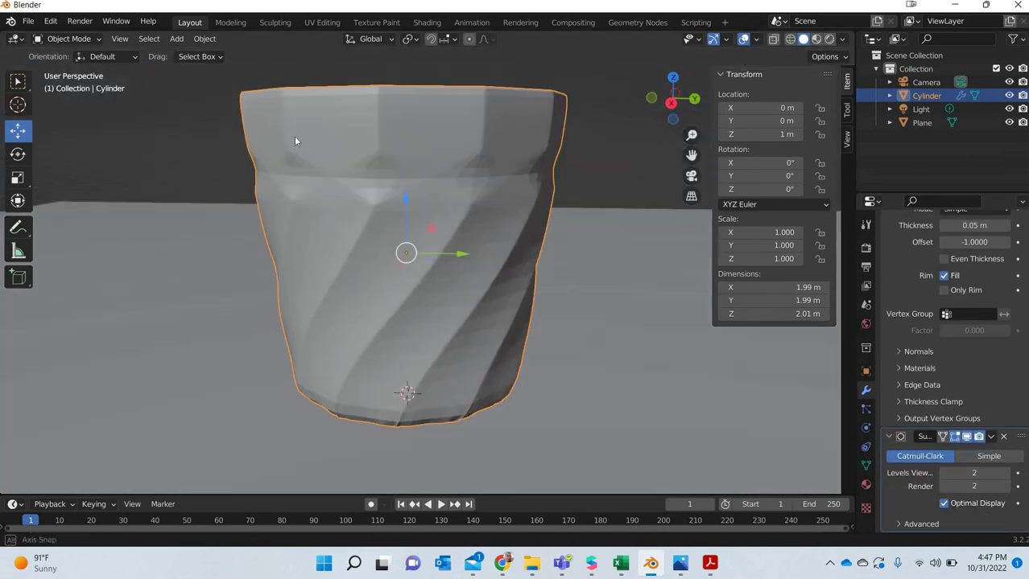
click(204, 39)
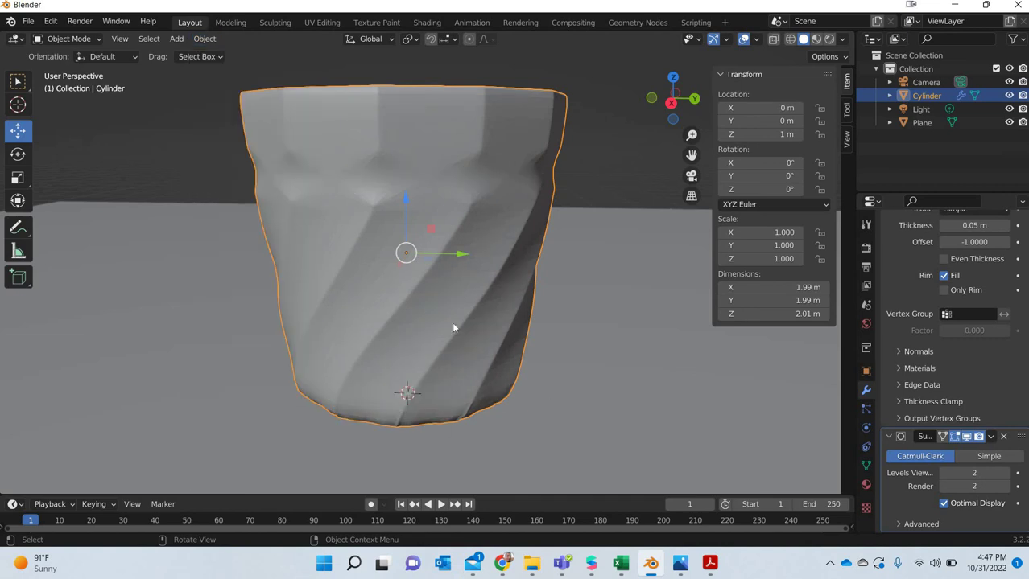
- Add a horizontal loop cut to the glass's lowest band, slid close to the base at a factor of about 0.92, returning to object mode
middle_drag(454, 324, 453, 306)
key(Tab)
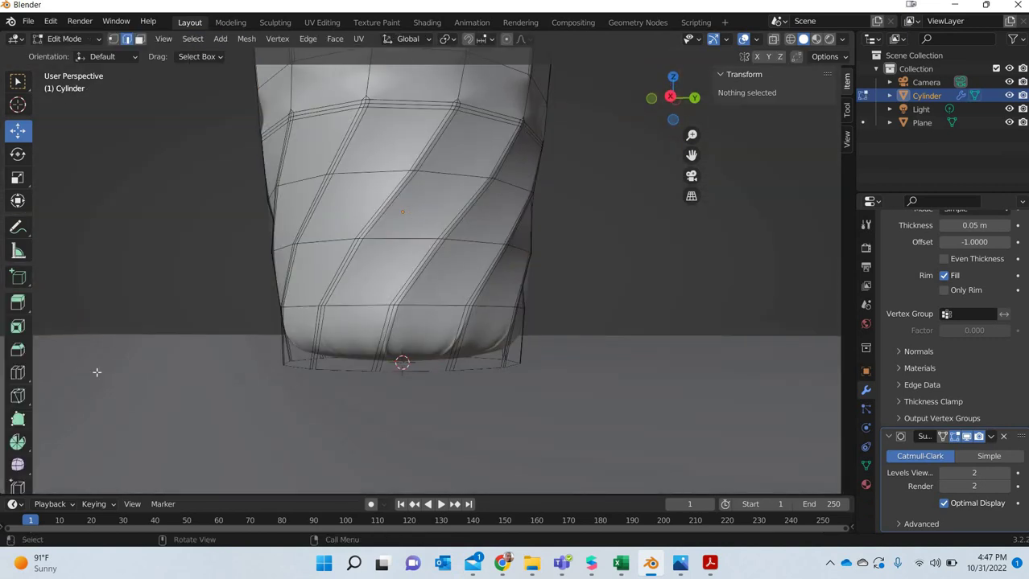
click(18, 372)
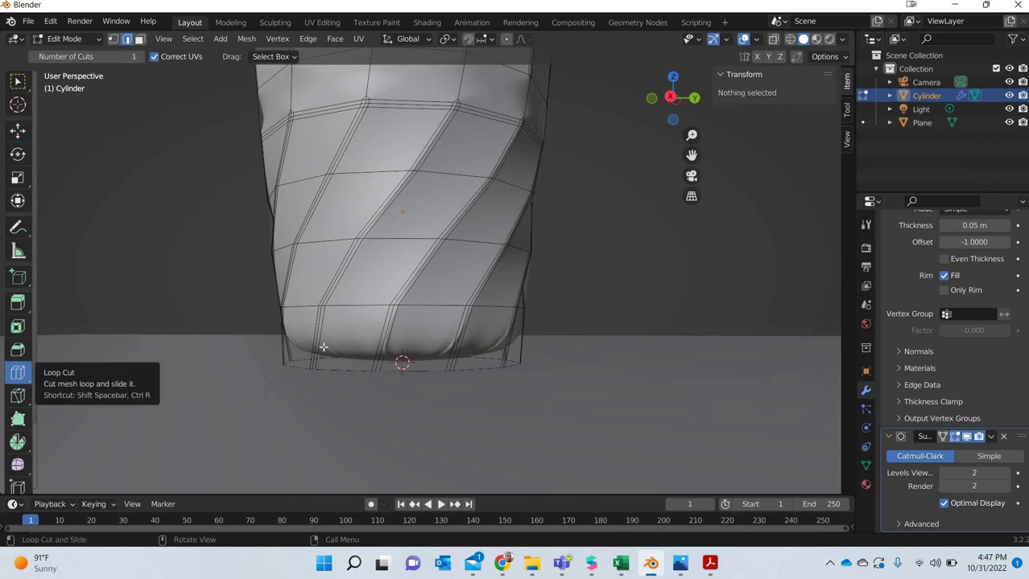
drag(321, 353, 614, 305)
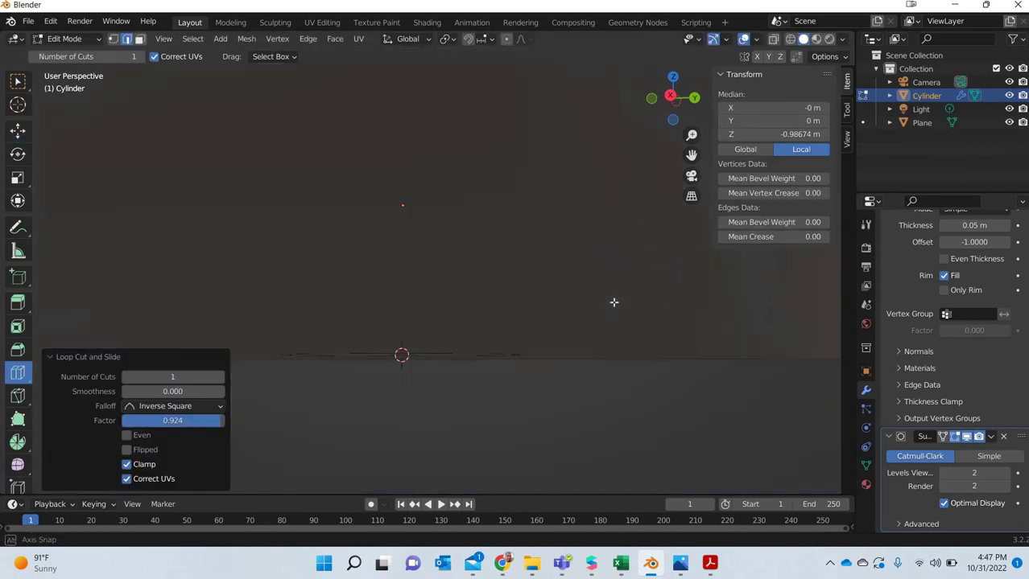
scroll(614, 302, down, 5)
key(Tab)
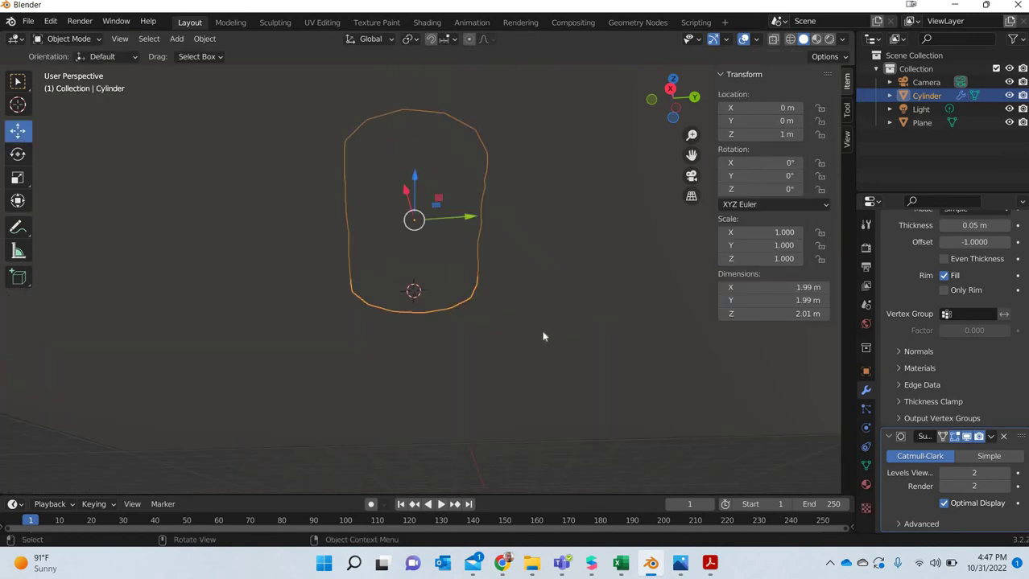
middle_drag(543, 336, 490, 325)
scroll(547, 329, up, 3)
scroll(388, 332, down, 3)
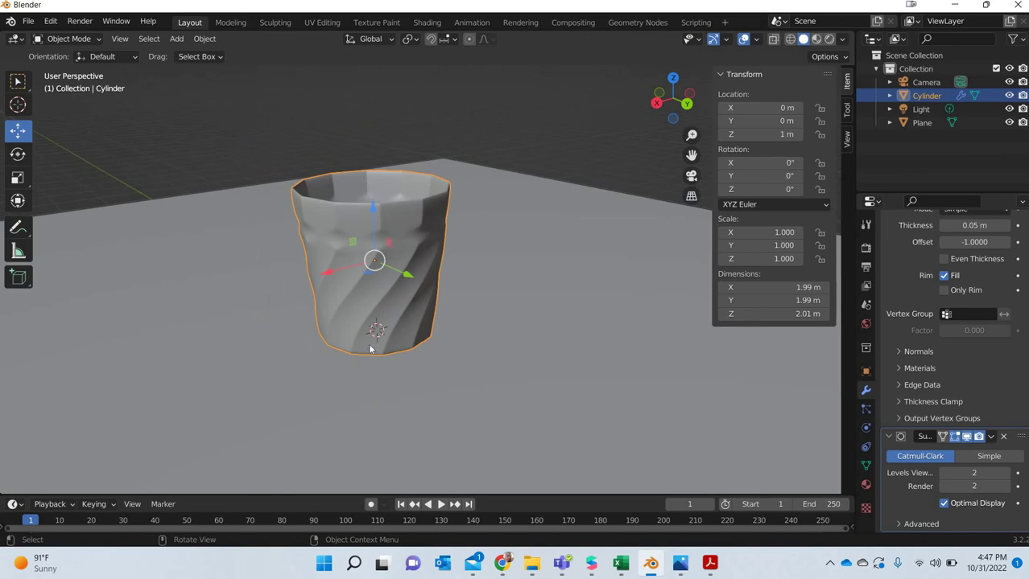
middle_drag(400, 329, 405, 327)
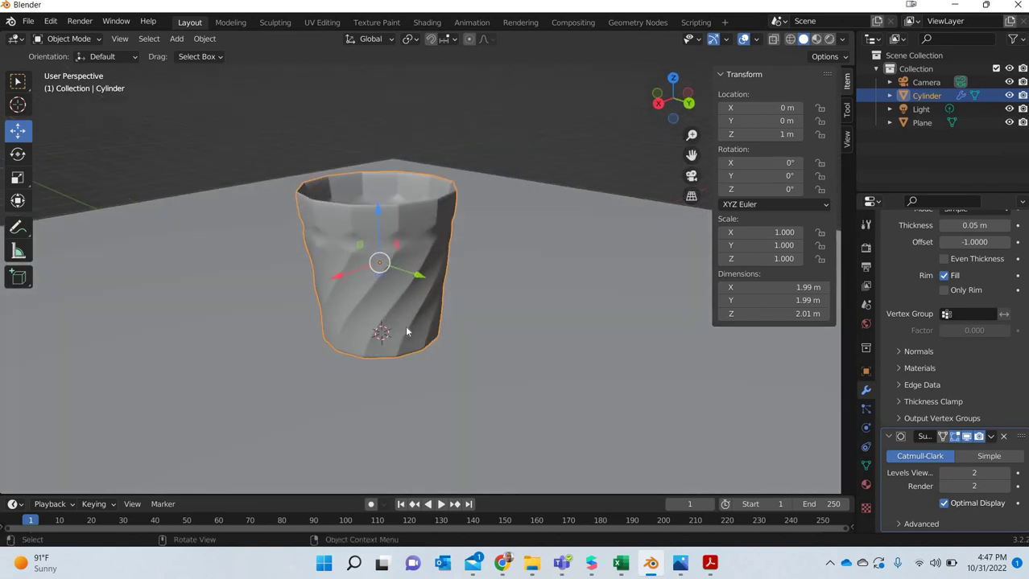